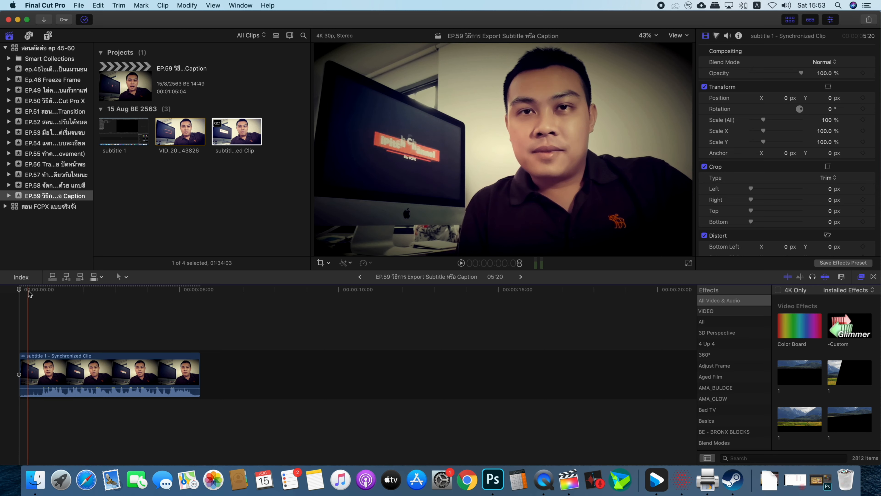
# Add an iTT caption near the start of the synchronized clip and open the caption role editor
pyautogui.click(138, 362)
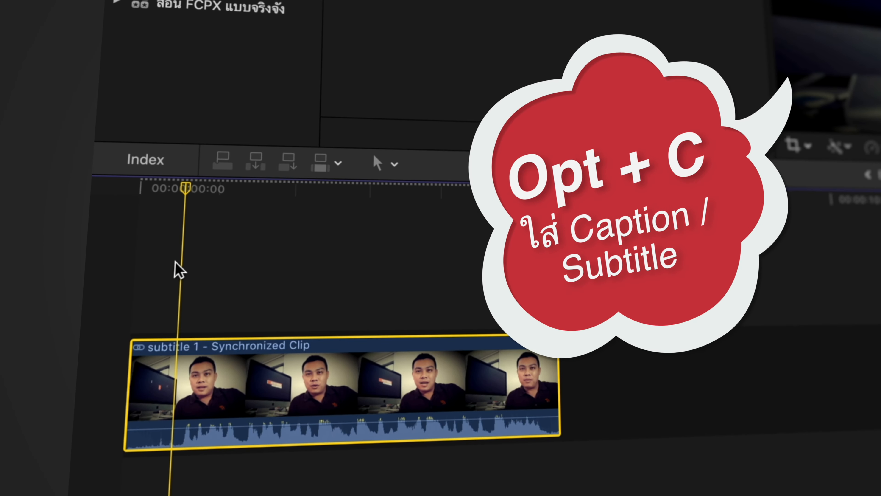
pyautogui.hotkey('alt', 'c')
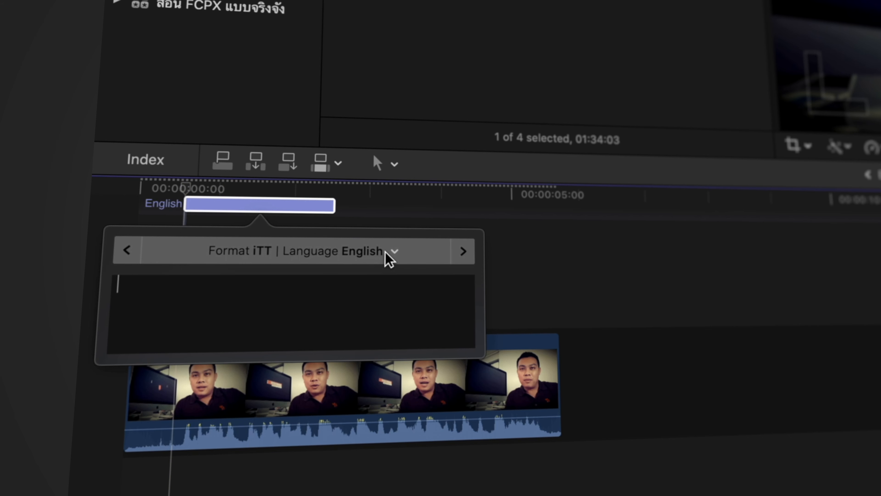
pyautogui.click(391, 255)
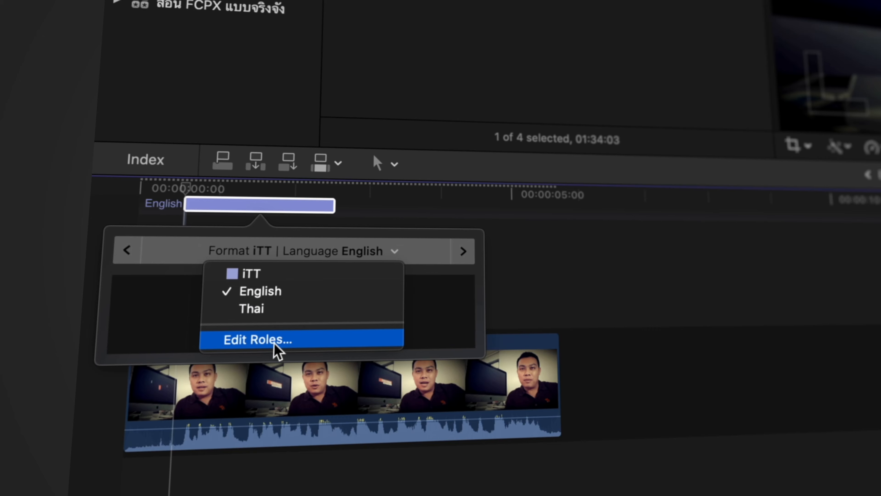
pyautogui.click(247, 340)
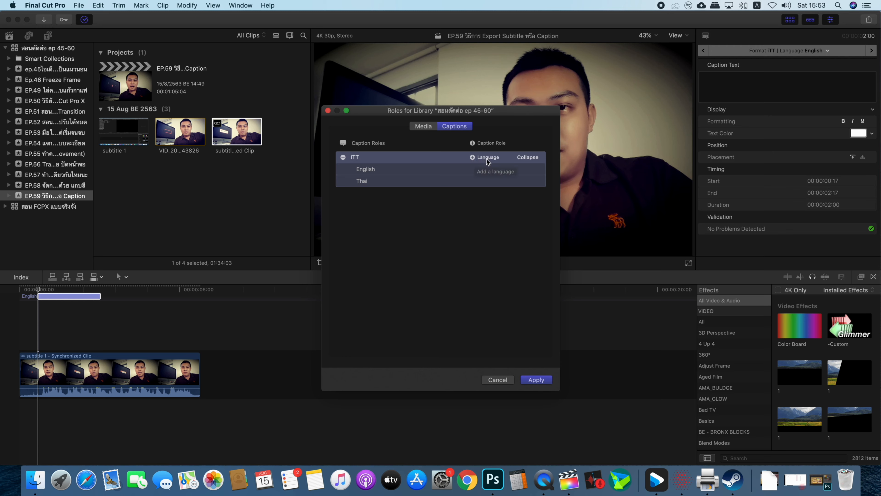
# Remove Thai from the iTT caption role's languages
pyautogui.click(473, 157)
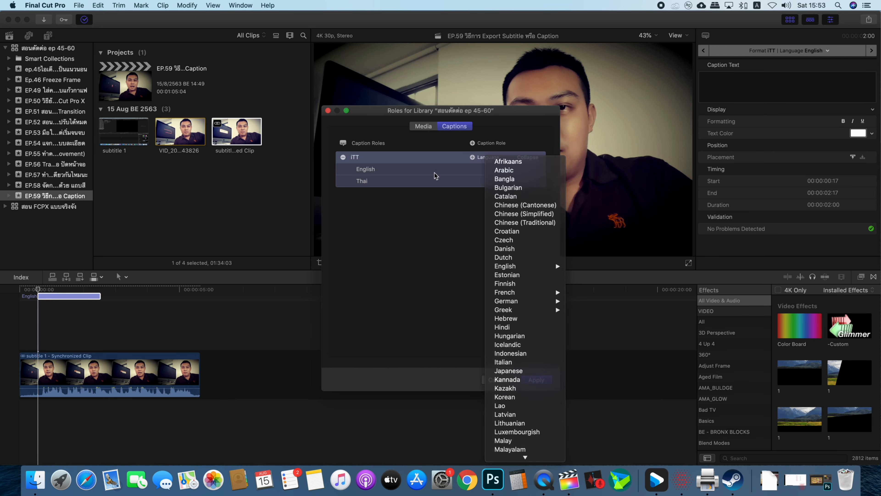
pyautogui.click(438, 182)
pyautogui.click(343, 181)
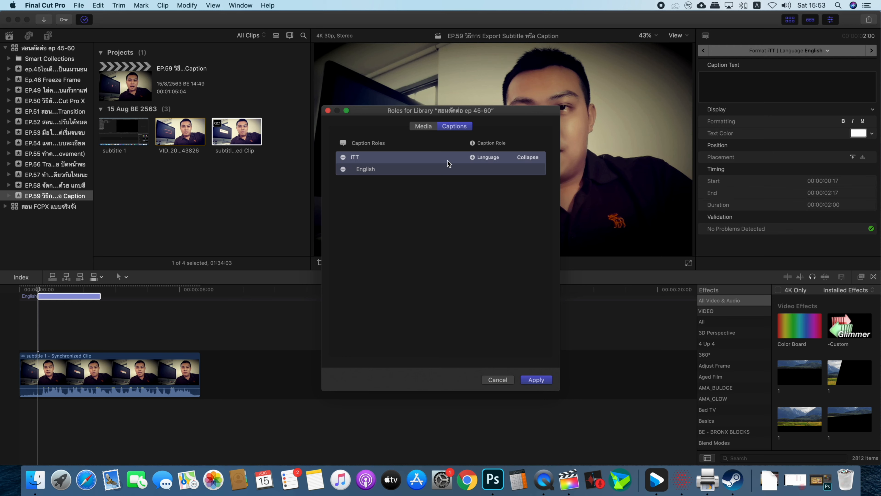
# Add Thai as a language of the iTT caption role and apply the role changes
pyautogui.click(472, 158)
pyautogui.press('t')
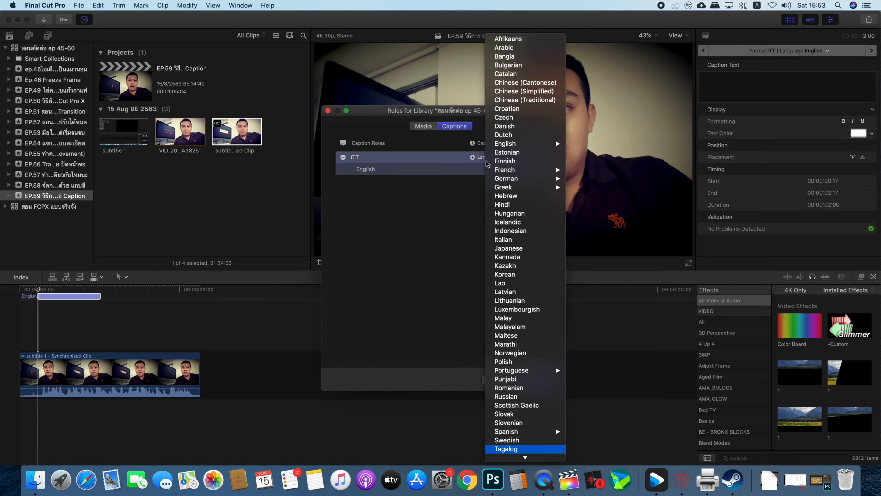
pyautogui.scroll(-5, 522, 434)
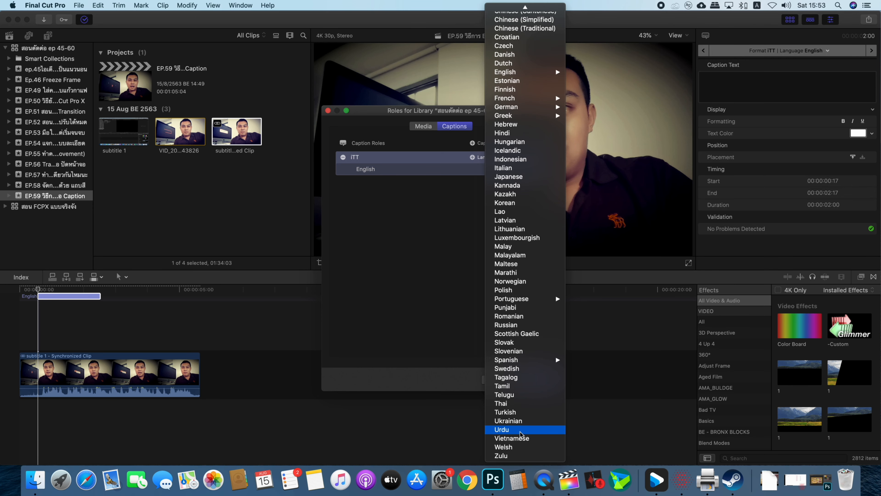
pyautogui.click(505, 403)
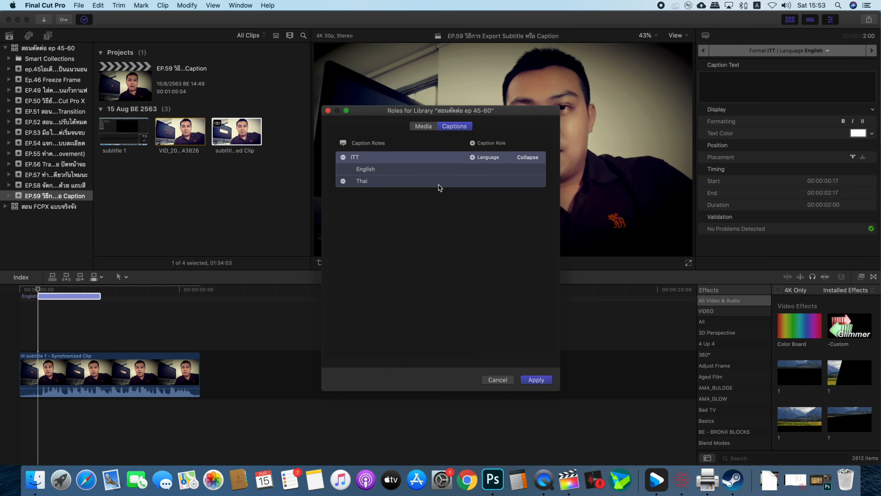
pyautogui.click(536, 381)
# Assign the Thai caption role to the caption in the timeline
pyautogui.rightClick(51, 296)
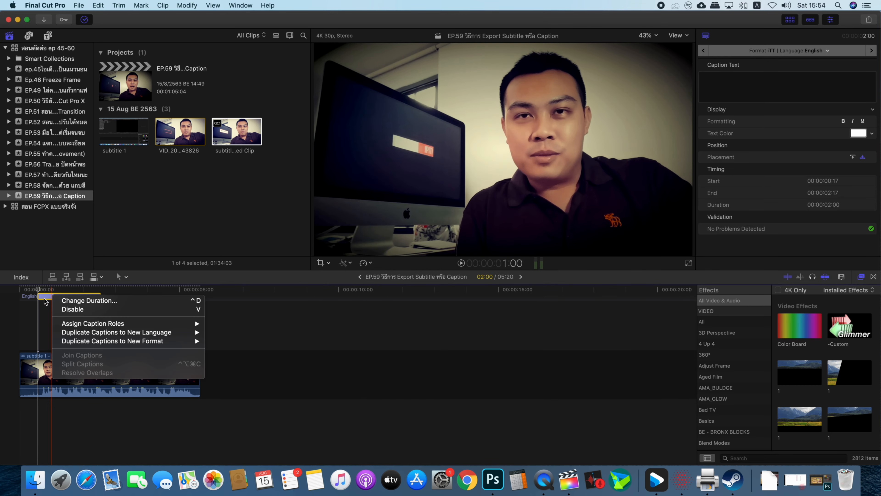
pyautogui.click(39, 305)
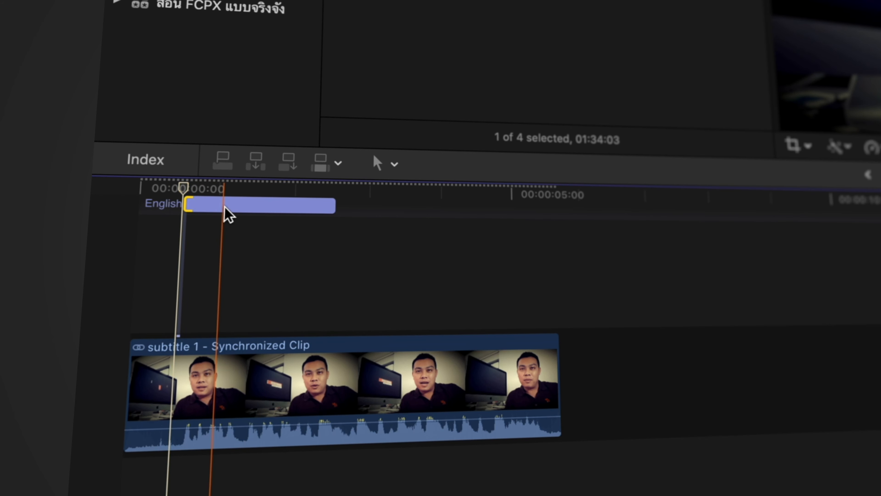
pyautogui.rightClick(246, 213)
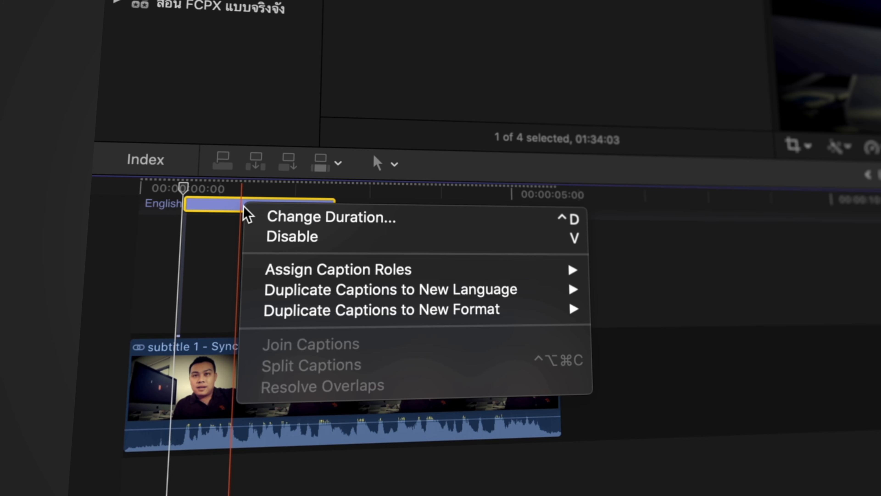
pyautogui.moveTo(368, 280)
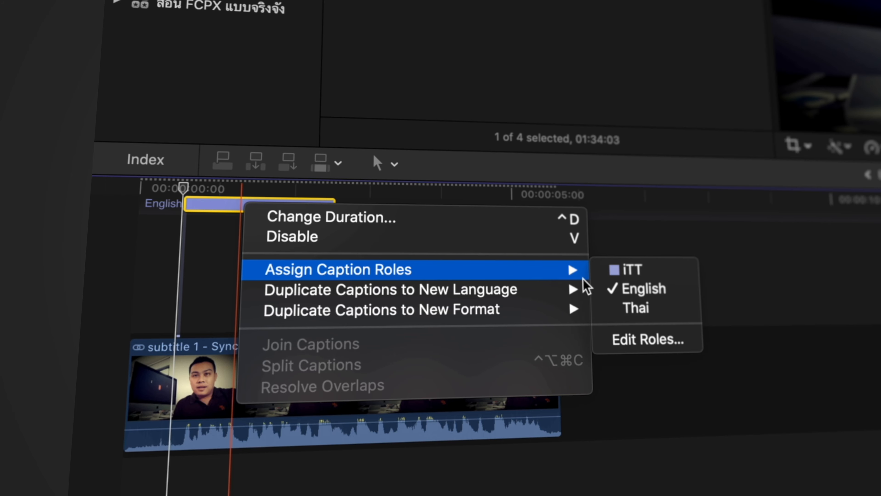
pyautogui.click(635, 311)
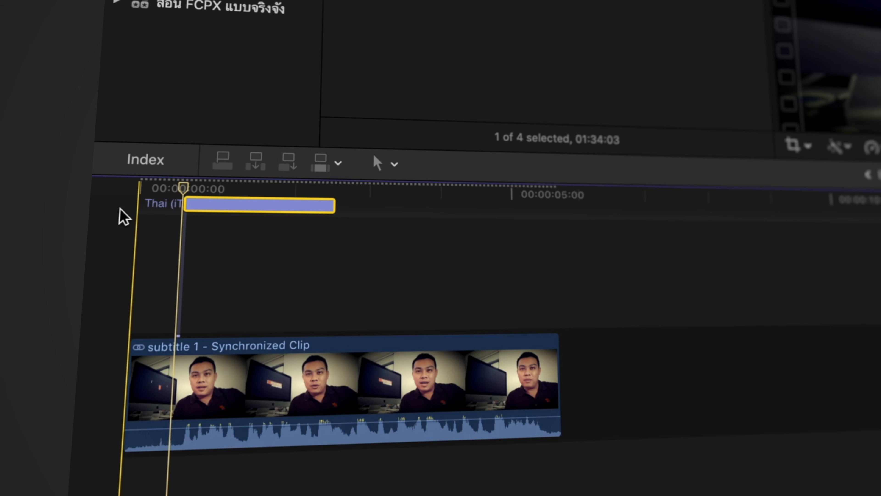
# Play the opening of the clip to hear the speech, then return the playhead to the caption's start
pyautogui.rightClick(216, 208)
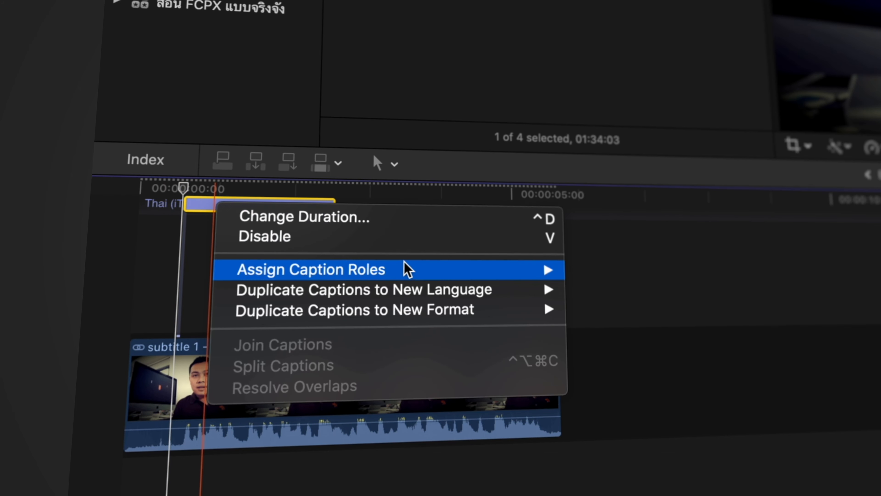
pyautogui.click(175, 189)
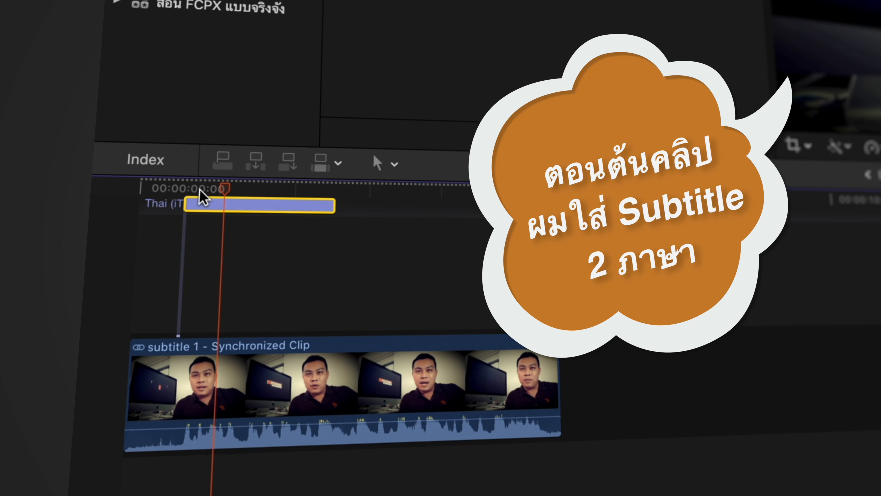
pyautogui.press('space')
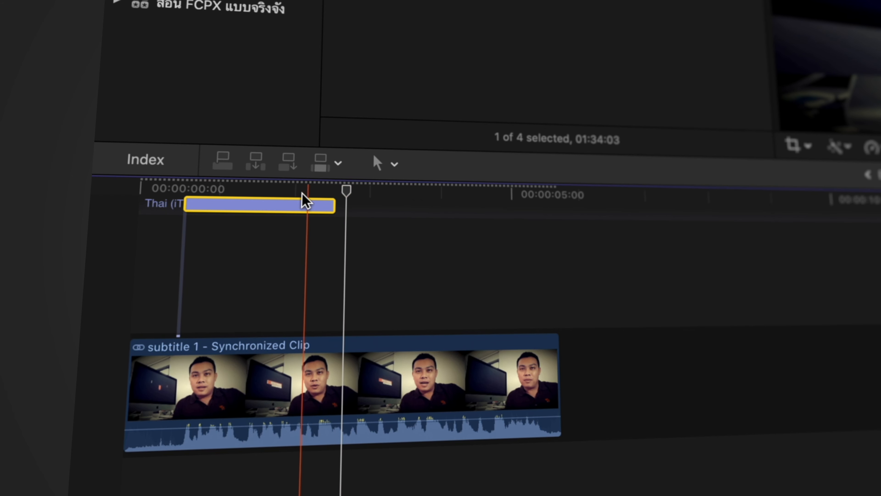
pyautogui.click(196, 191)
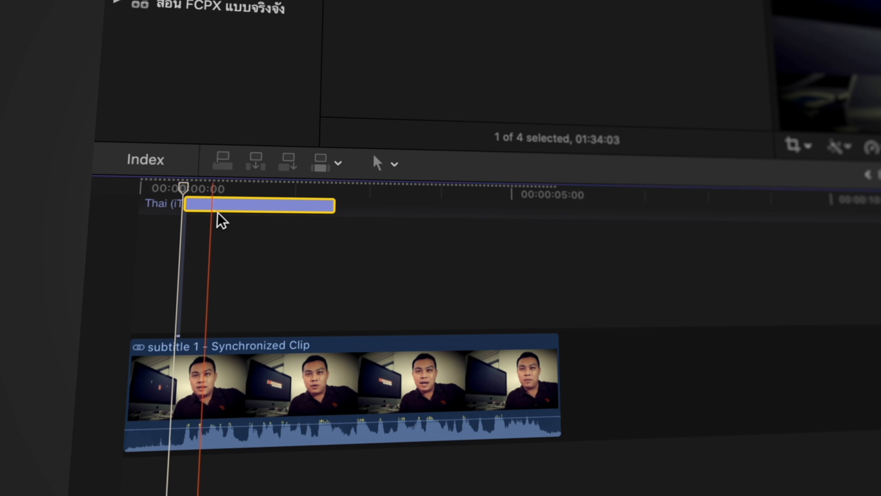
# Enter "และคลิปนี้ ผมจะมาสอนวิธีการ" as the text of the Thai caption and close its editor
pyautogui.rightClick(231, 208)
pyautogui.click(205, 206)
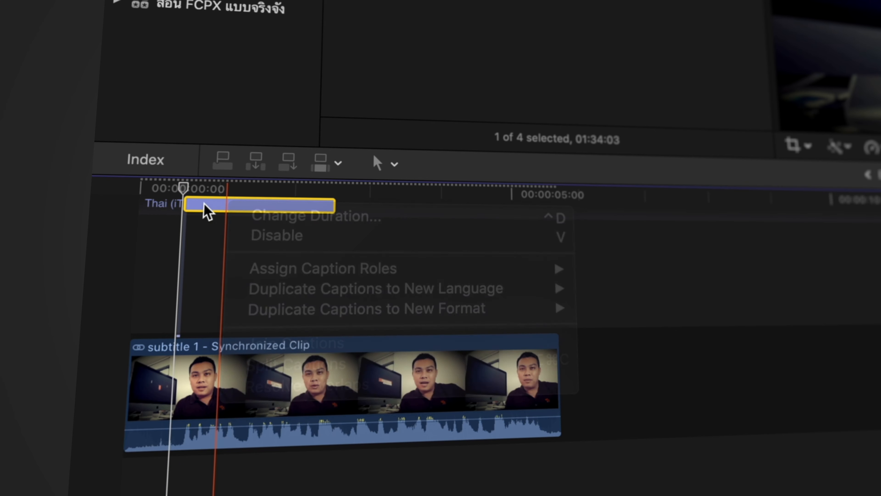
pyautogui.doubleClick(246, 210)
pyautogui.click(201, 323)
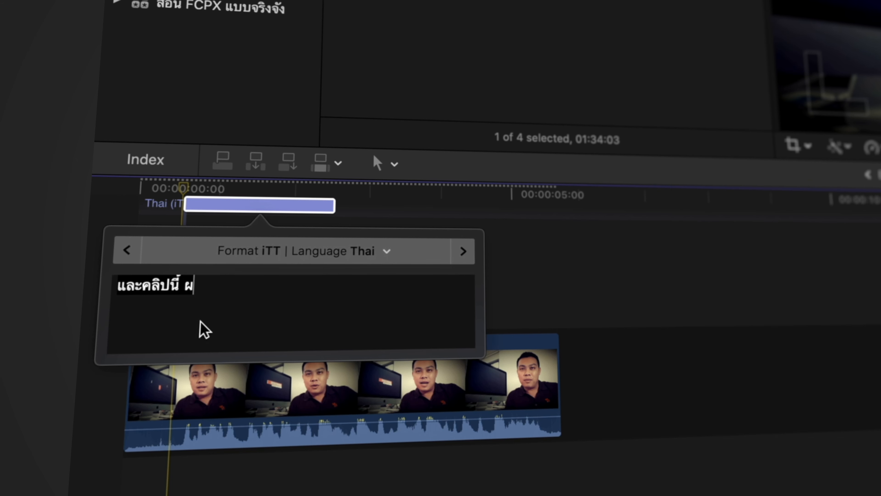
pyautogui.write('และคลิปนี้ ผมจะมาสอนวิธีการ')
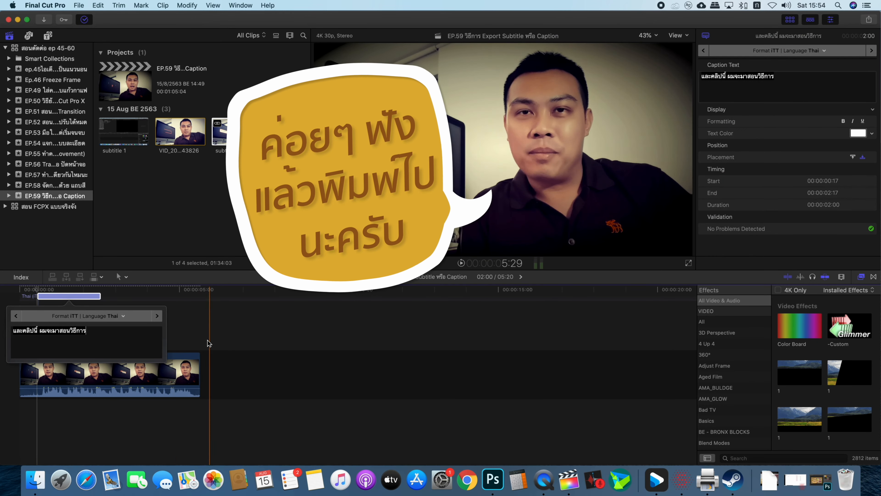
pyautogui.click(100, 289)
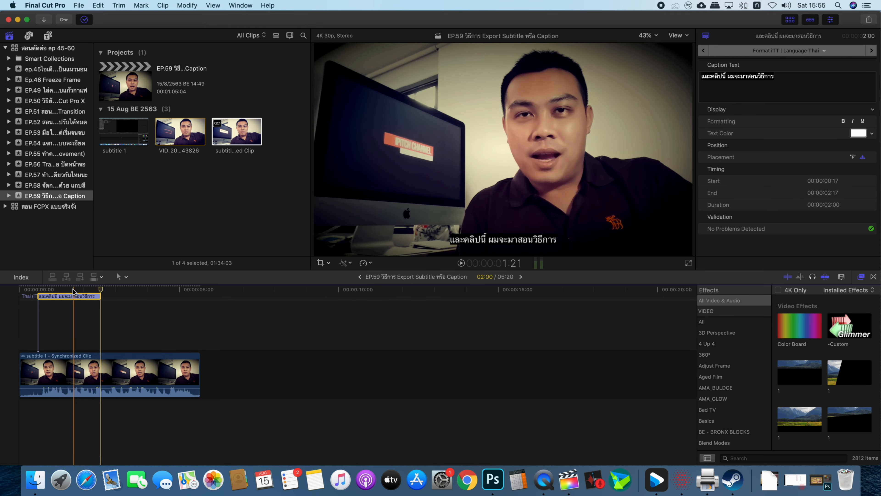
# Make the first caption's text bold, trying underline on it and removing the underline again
pyautogui.click(64, 290)
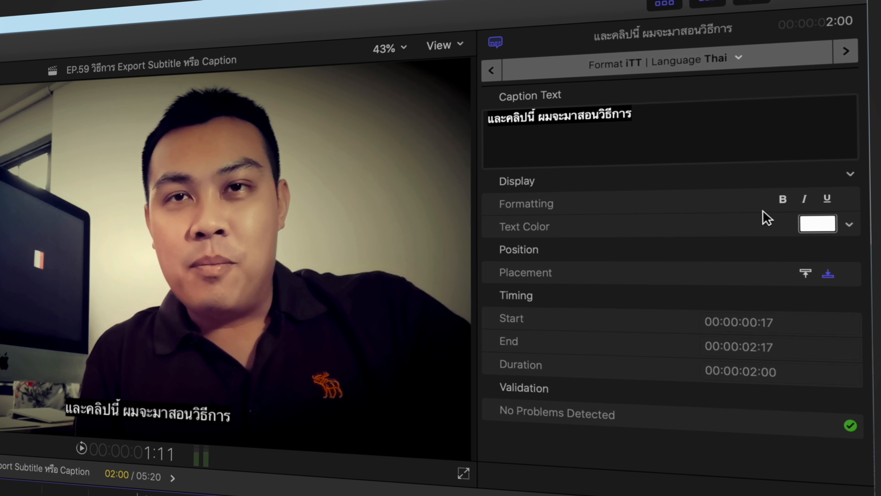
pyautogui.click(783, 201)
pyautogui.click(828, 199)
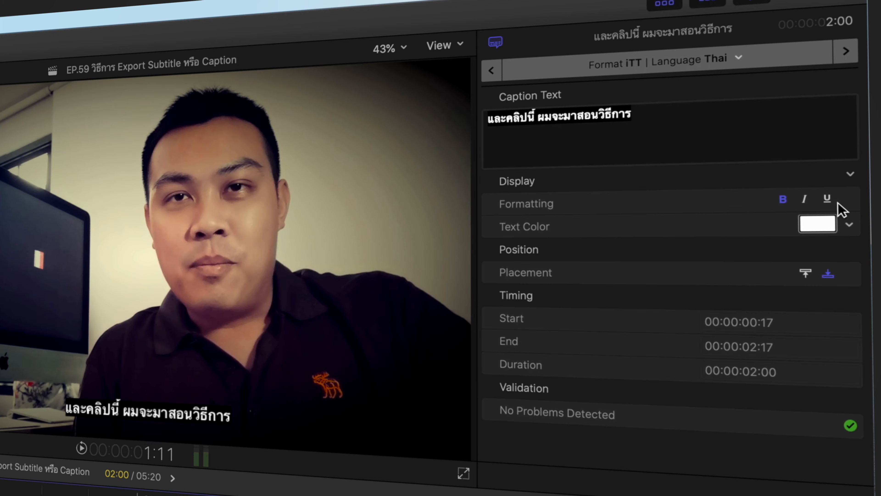
pyautogui.click(830, 200)
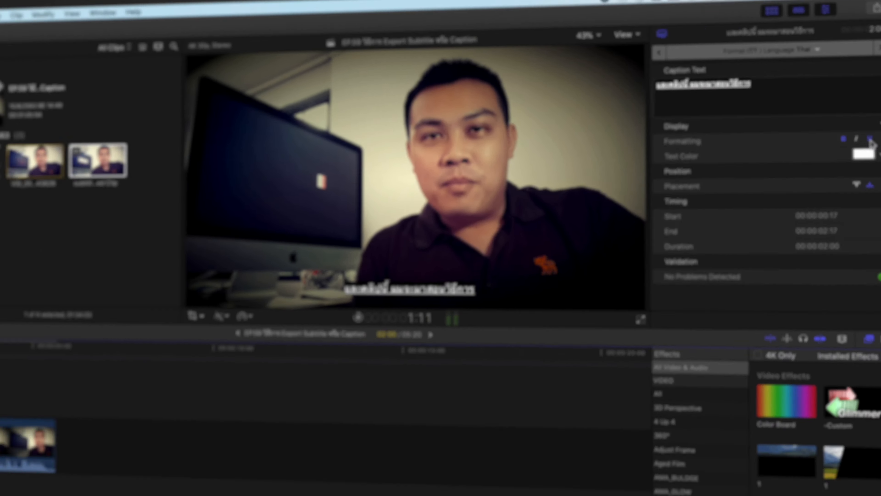
pyautogui.click(870, 140)
# Add an empty Thai caption starting at 00:00:02:22 and play the speech beneath it
pyautogui.moveTo(49, 290); pyautogui.dragTo(101, 295)
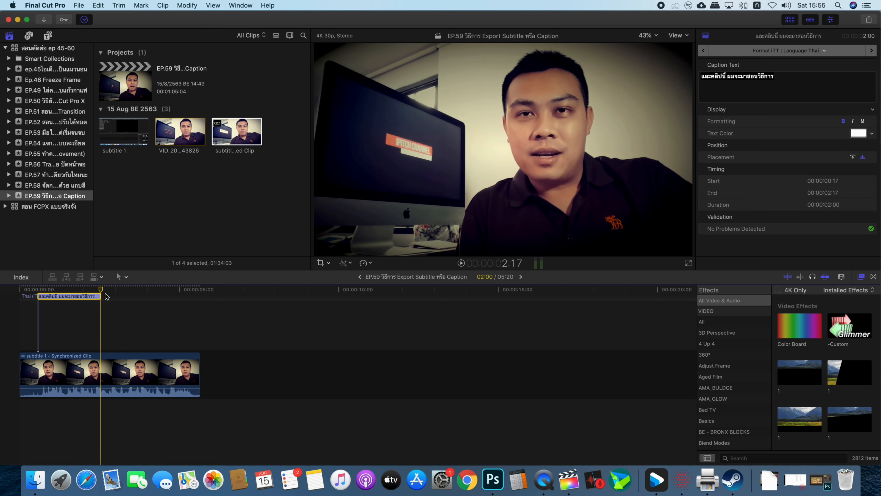
pyautogui.click(108, 292)
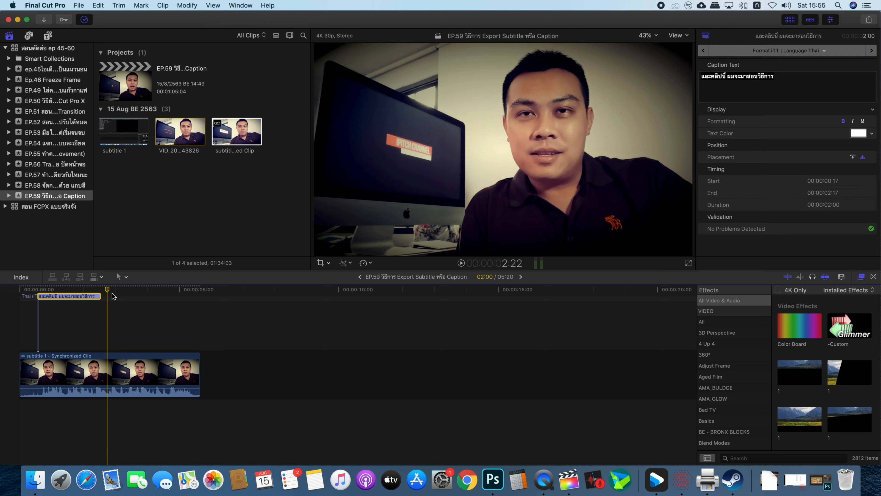
pyautogui.hotkey('alt', 'c')
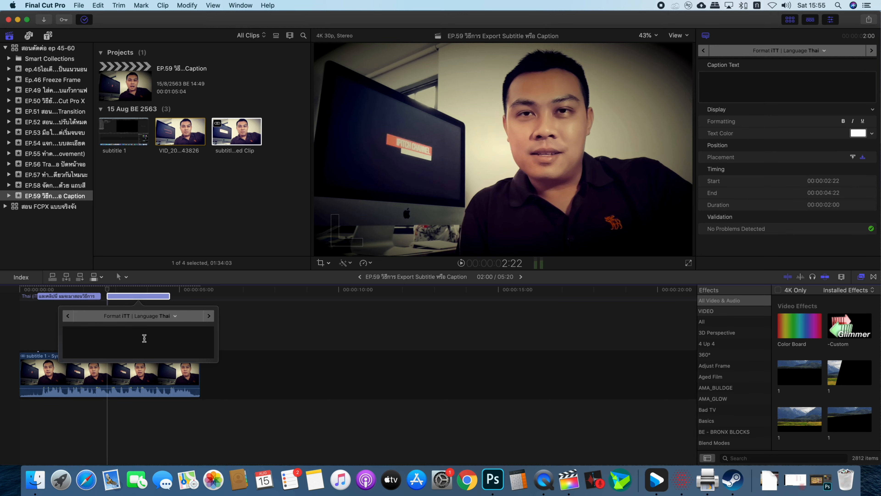
pyautogui.press('Escape')
pyautogui.press('space')
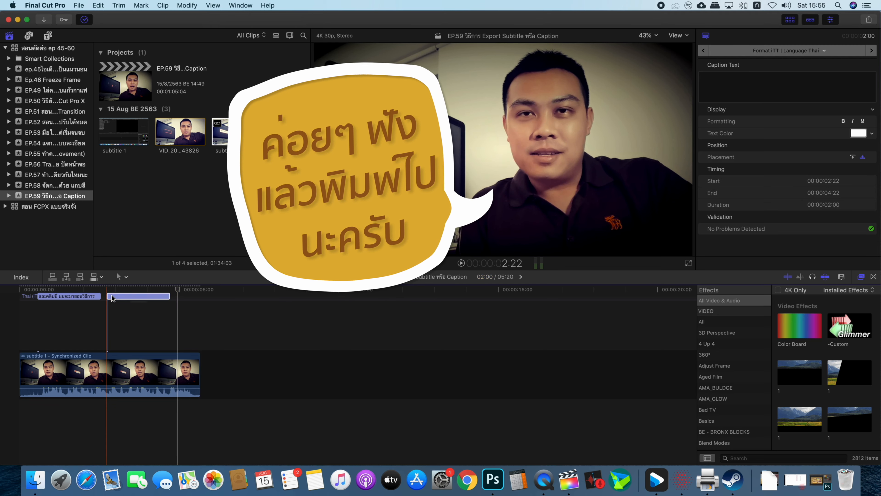
# Enter "ใส่ Caption และวิธีการ Export มันออกมา" in the second caption and extend its end almost to the clip's end
pyautogui.doubleClick(152, 296)
pyautogui.write('ใส่ Caption  และวิธีการ Export มันออกมา')
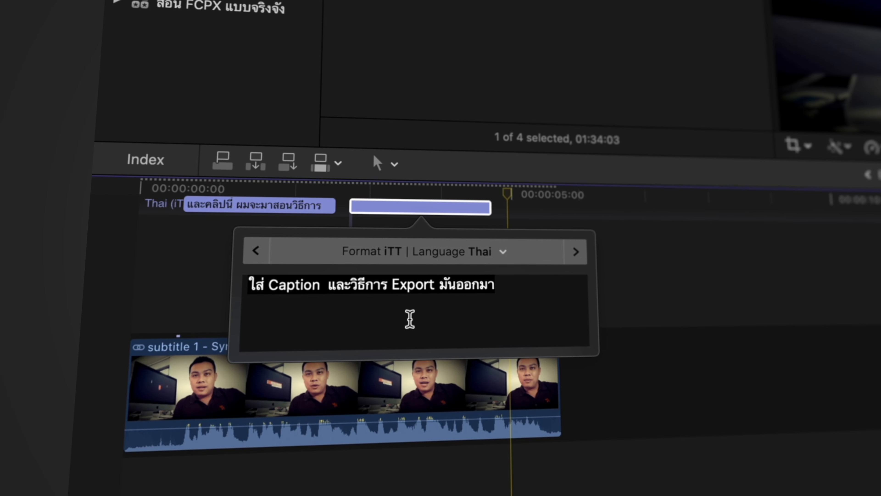
pyautogui.press('Escape')
pyautogui.moveTo(493, 208); pyautogui.dragTo(550, 212)
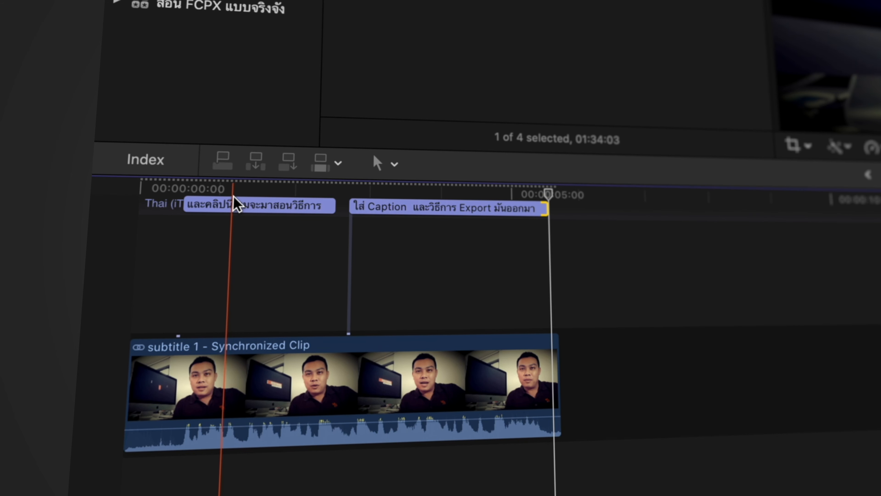
# Add an empty caption over the first Thai caption and align its start and end with it
pyautogui.click(176, 191)
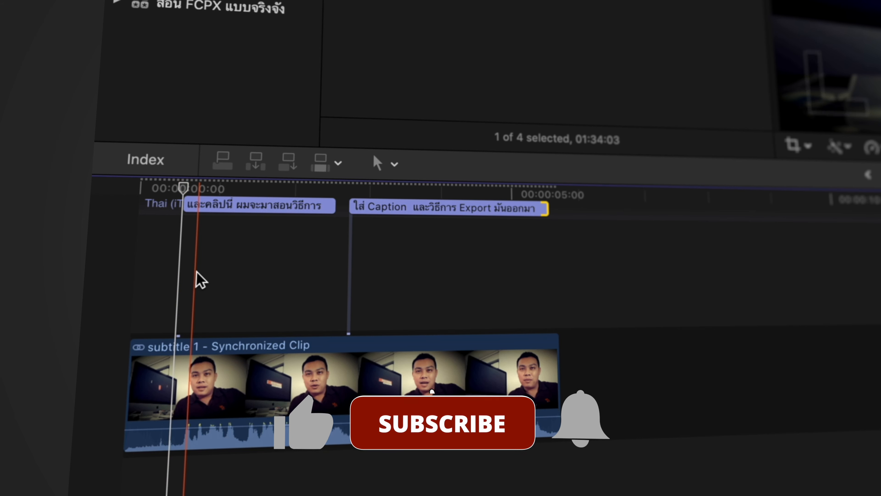
pyautogui.hotkey('alt', 'c')
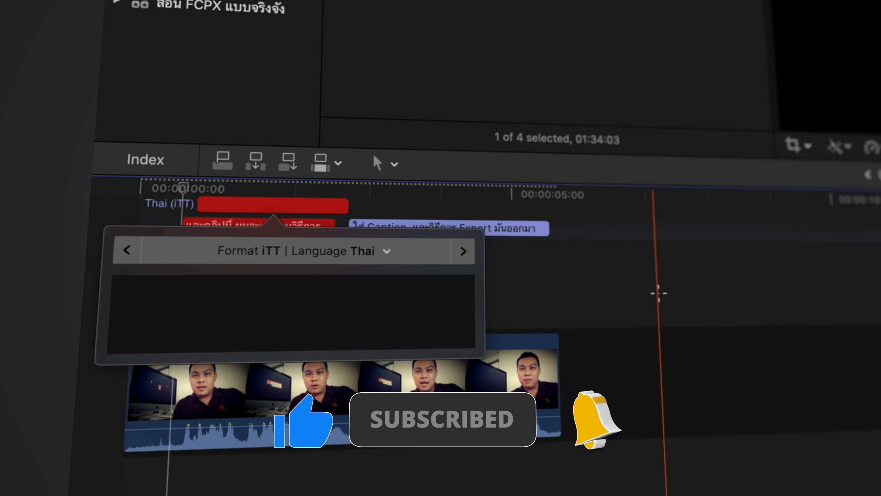
pyautogui.click(657, 294)
pyautogui.click(250, 206)
pyautogui.moveTo(251, 206); pyautogui.dragTo(205, 211)
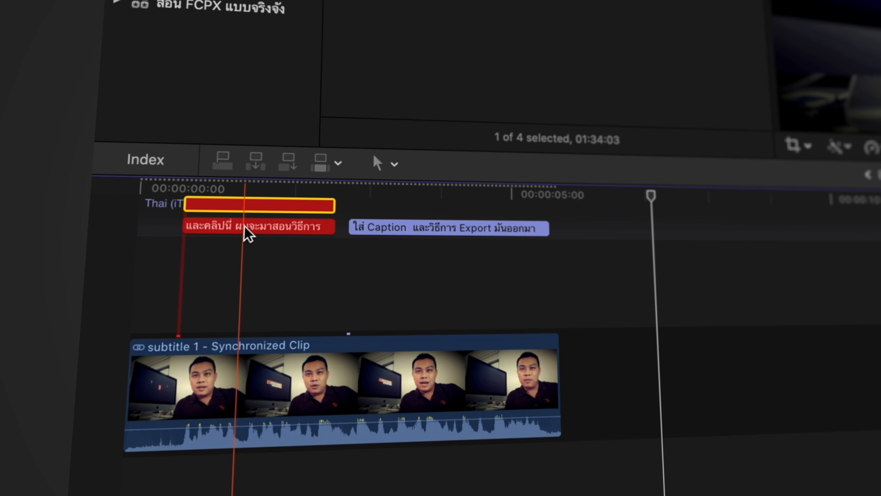
# Assign the empty caption to the English iTT caption role
pyautogui.rightClick(239, 209)
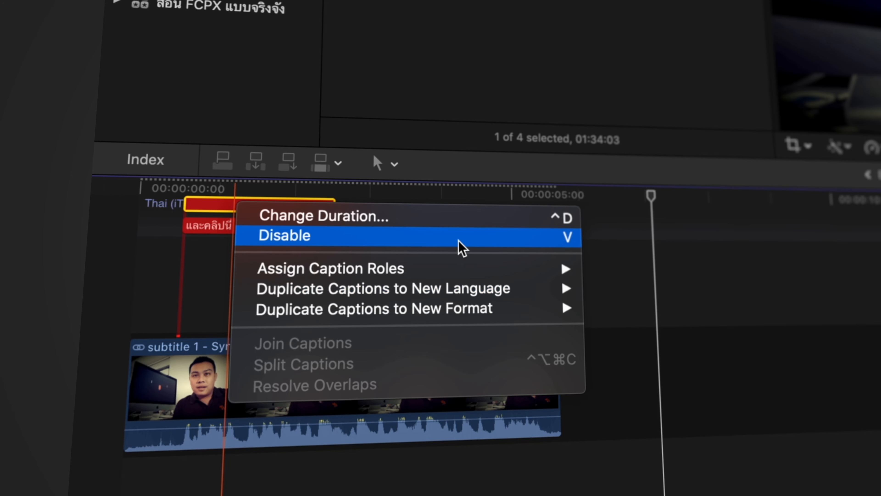
pyautogui.moveTo(519, 274)
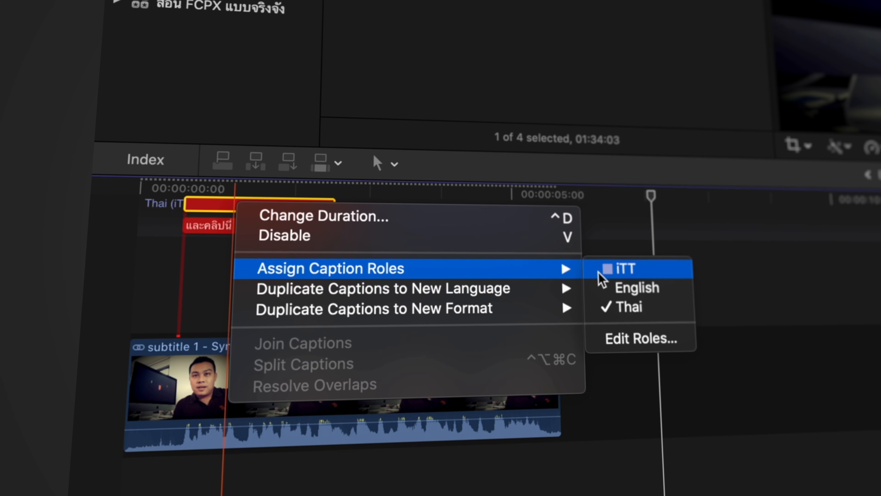
pyautogui.click(623, 291)
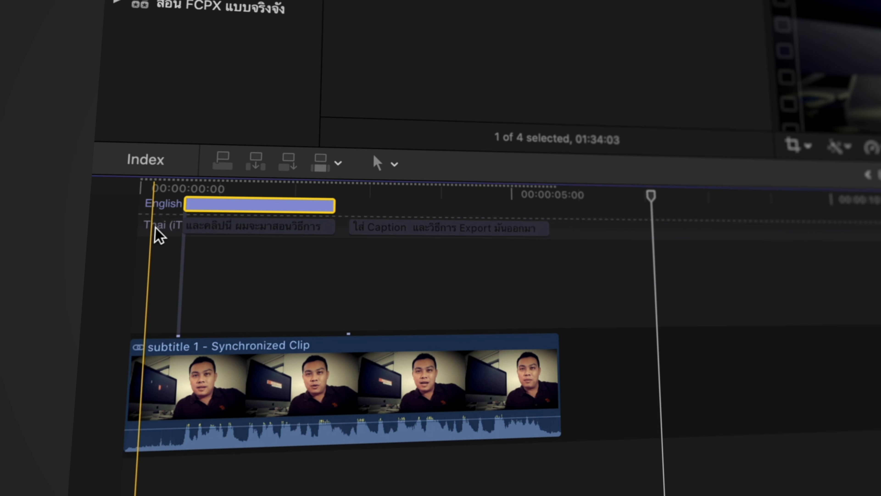
# Enter "This Clip, I would like to tell you about" as the text of the English caption
pyautogui.doubleClick(242, 206)
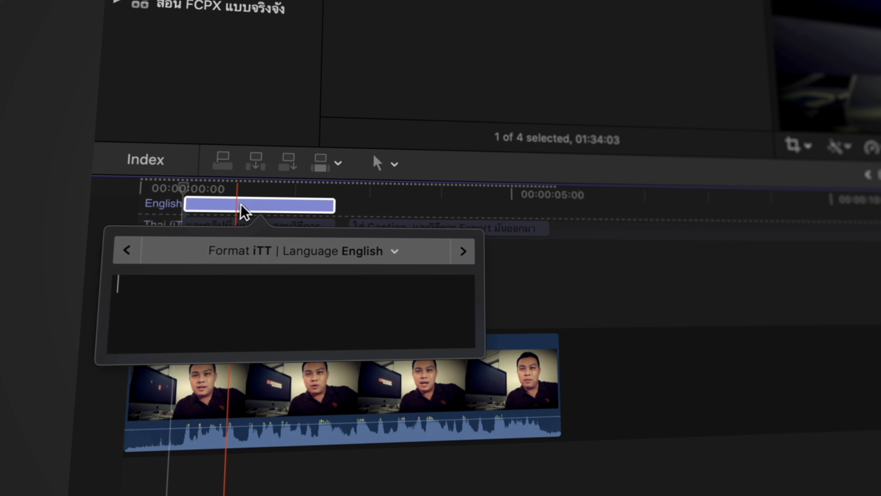
pyautogui.click(260, 295)
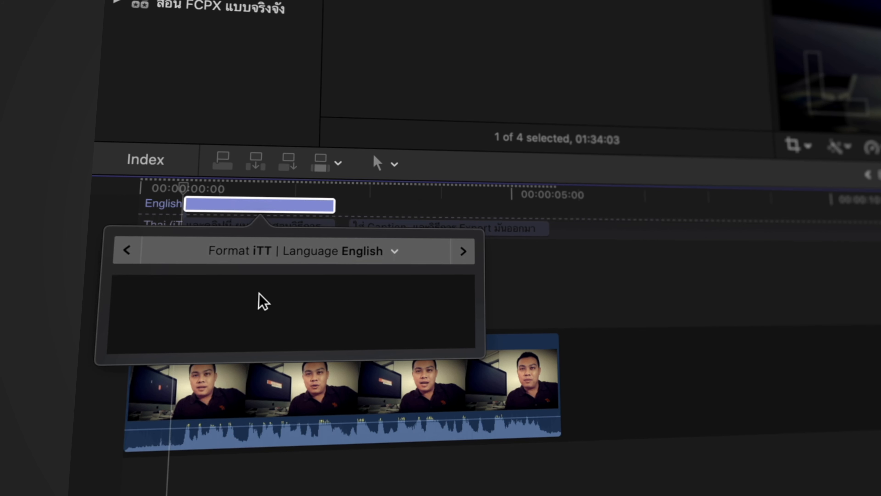
pyautogui.write('ธ')
pyautogui.press('BackSpace')
pyautogui.write('This Clip, I ')
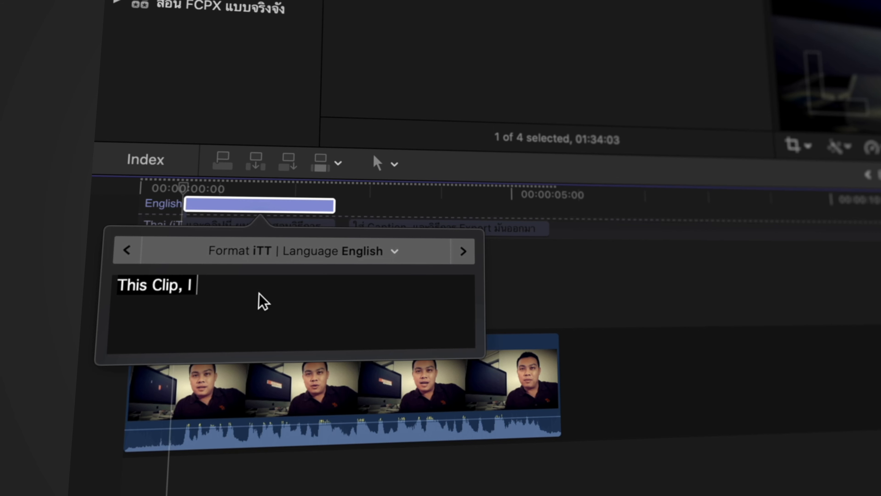
pyautogui.write('will')
pyautogui.press('BackSpace')
pyautogui.press('BackSpace')
pyautogui.press('BackSpace')
pyautogui.press('BackSpace')
pyautogui.write('ould like to tell you about')
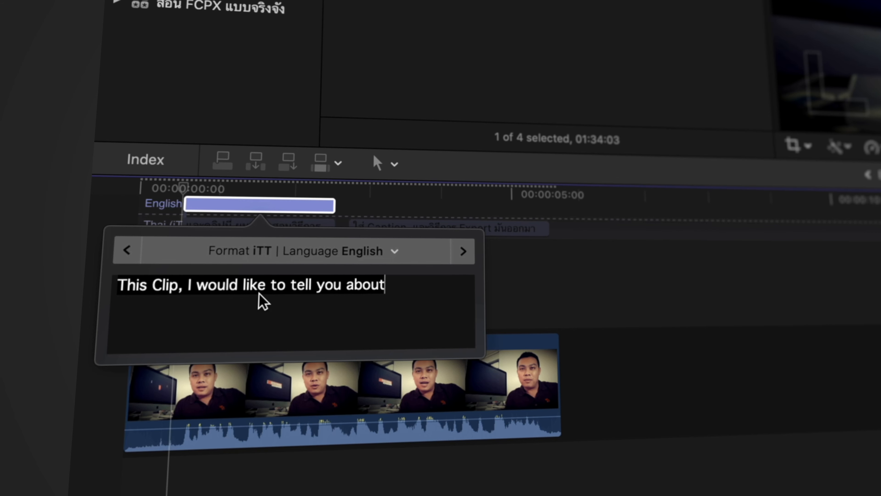
# Add a second English caption with the text "How to insert subtitle/caption and how to export them."
pyautogui.click(349, 208)
pyautogui.hotkey('alt', 'c')
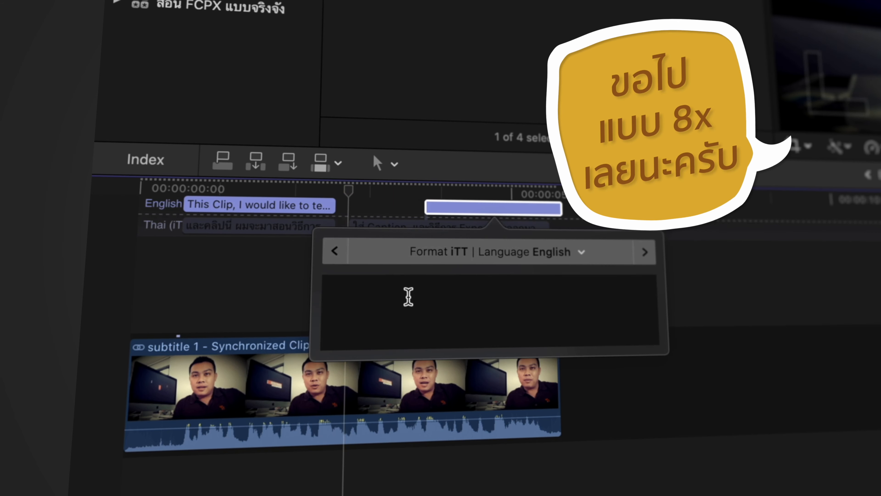
pyautogui.write('How to insert subtitle/caption and how to export them.')
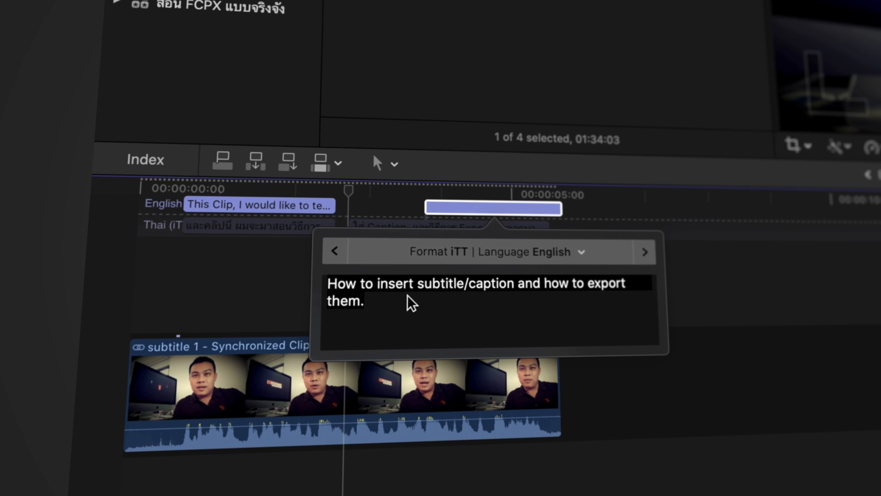
# Move the second English caption to start at 00:00:02:22 and extend its end to 00:00:05:17, matching the Thai caption
pyautogui.click(747, 319)
pyautogui.moveTo(481, 210); pyautogui.dragTo(410, 220)
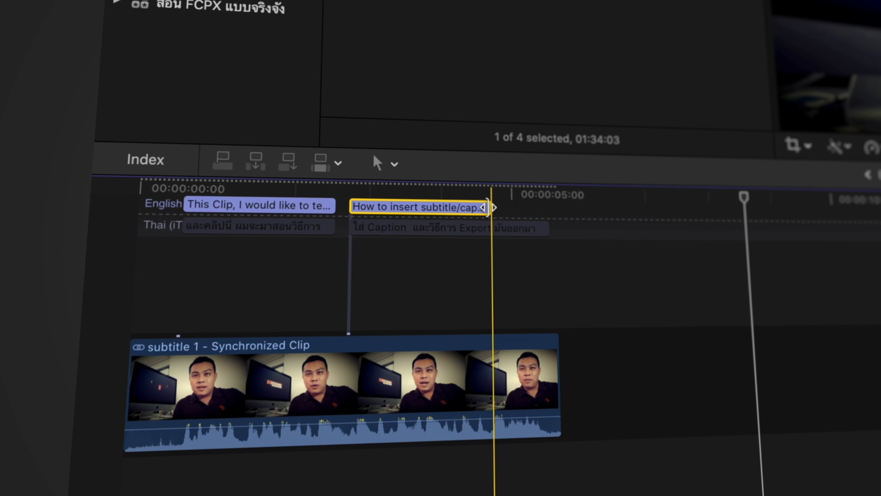
pyautogui.moveTo(489, 207); pyautogui.dragTo(546, 208)
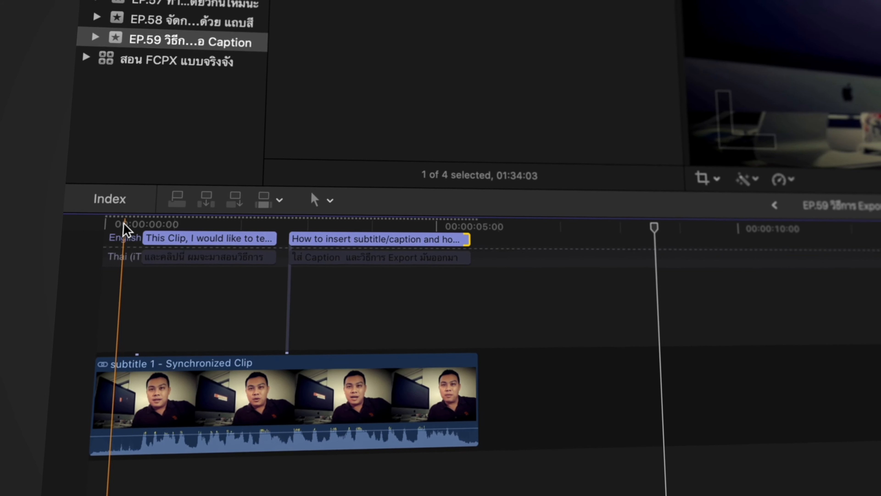
# Play the project from the beginning to check the English captions, and return the playhead to the start
pyautogui.click(125, 227)
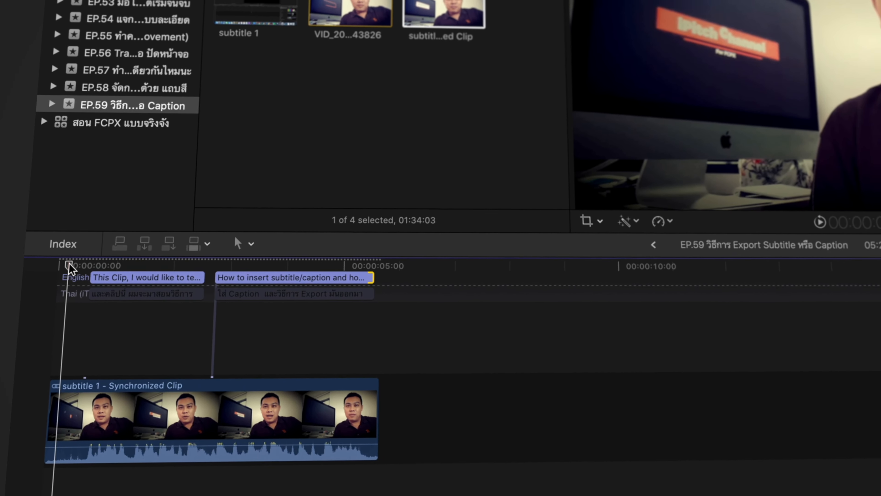
pyautogui.press('space')
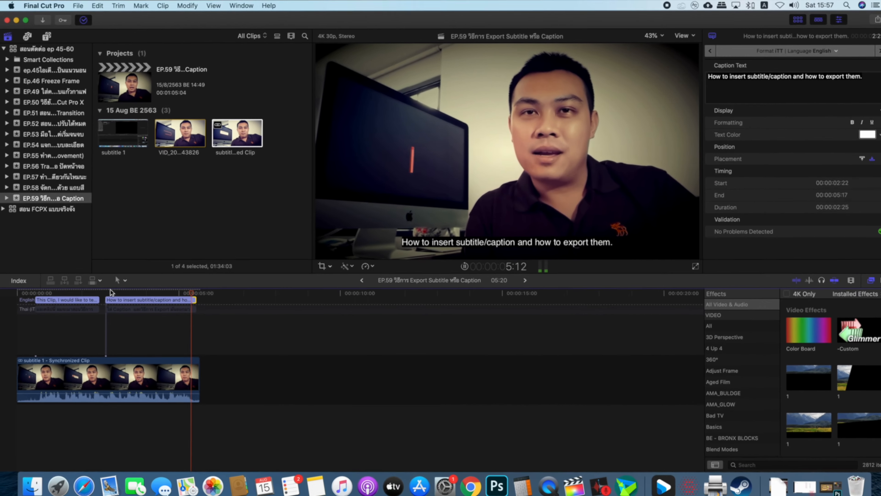
pyautogui.moveTo(173, 293); pyautogui.dragTo(200, 299)
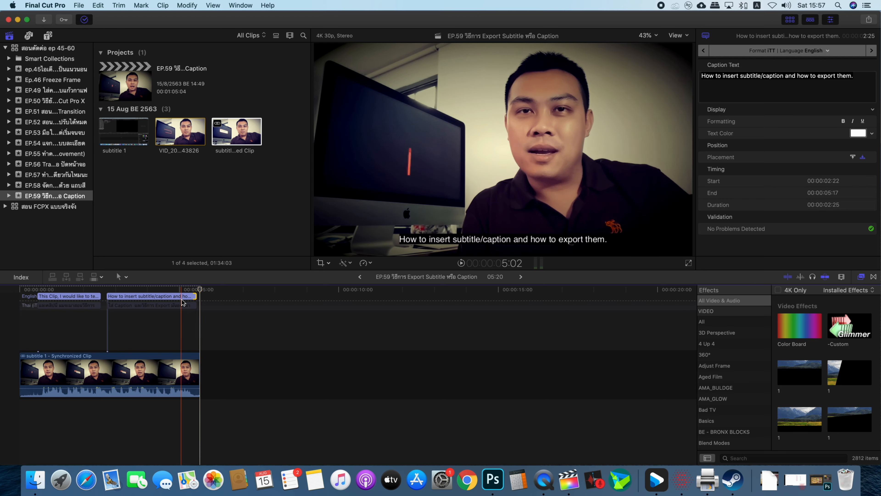
pyautogui.click(27, 311)
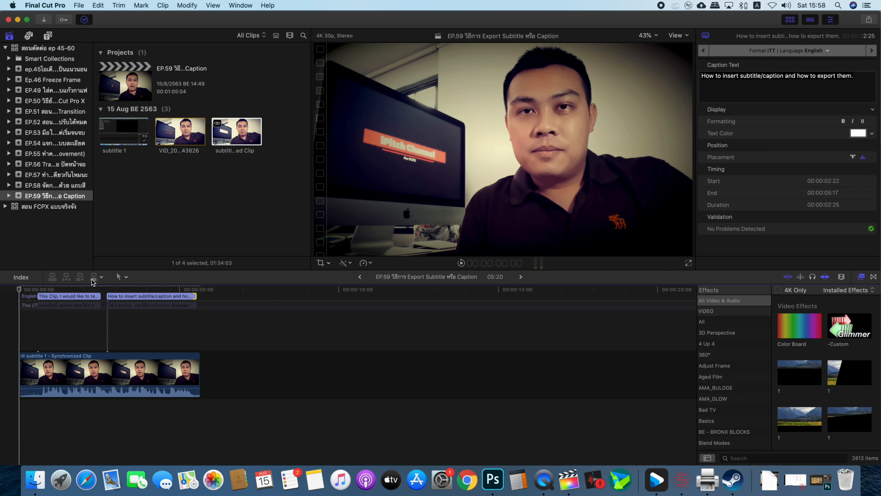
# Export the English and Thai iTT captions to the ExportVDO folder with start times relative to the timeline
pyautogui.click(79, 5)
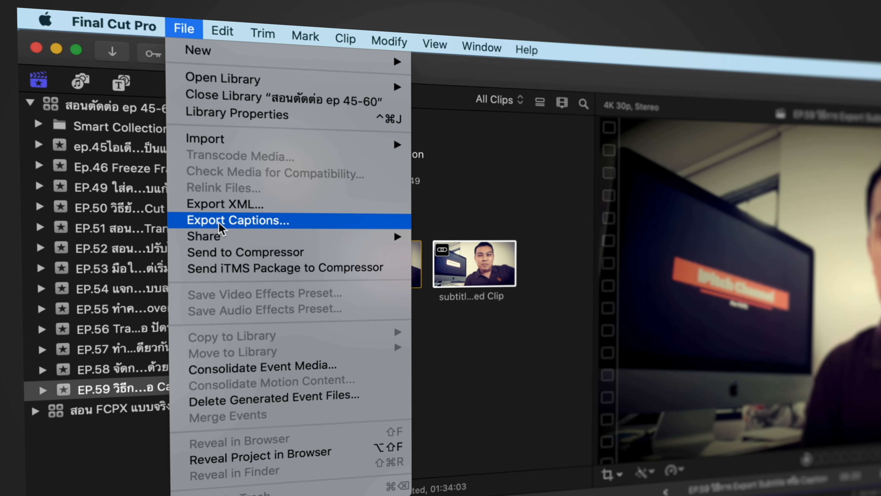
pyautogui.click(228, 225)
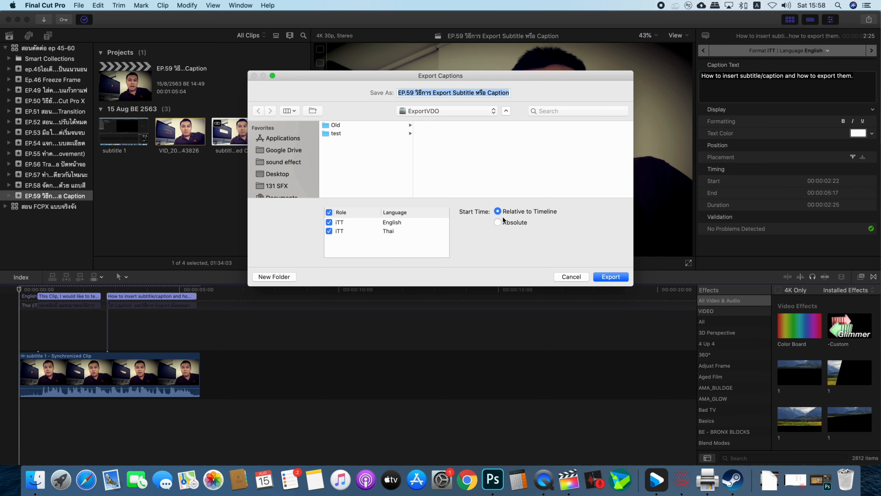
pyautogui.click(617, 280)
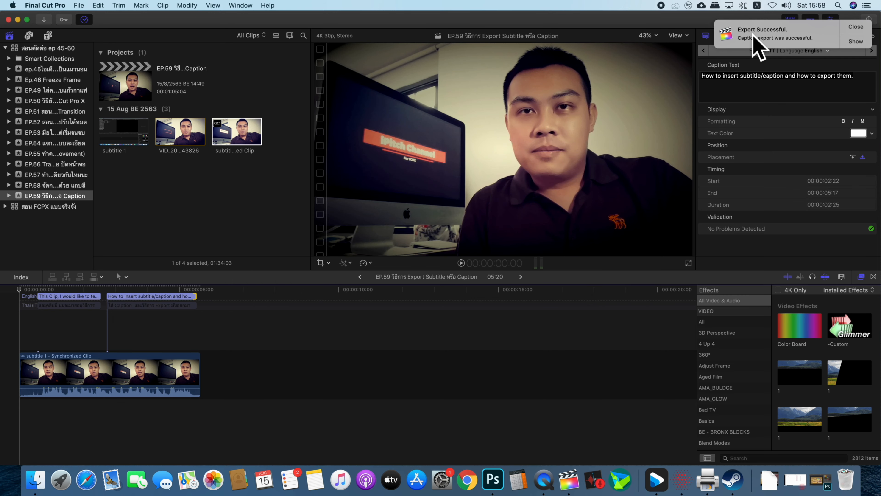
# Show the exported caption files in Finder and select the Thai .itt file to look at it
pyautogui.click(855, 41)
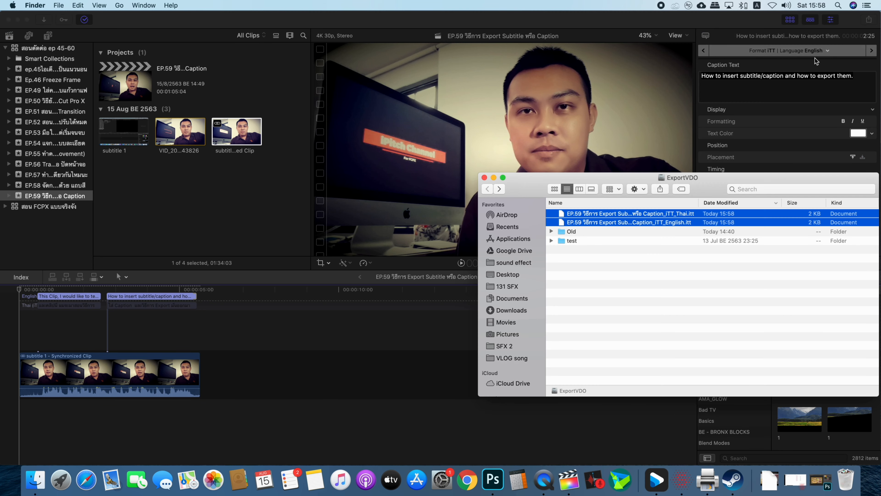
pyautogui.moveTo(630, 181); pyautogui.dragTo(432, 175)
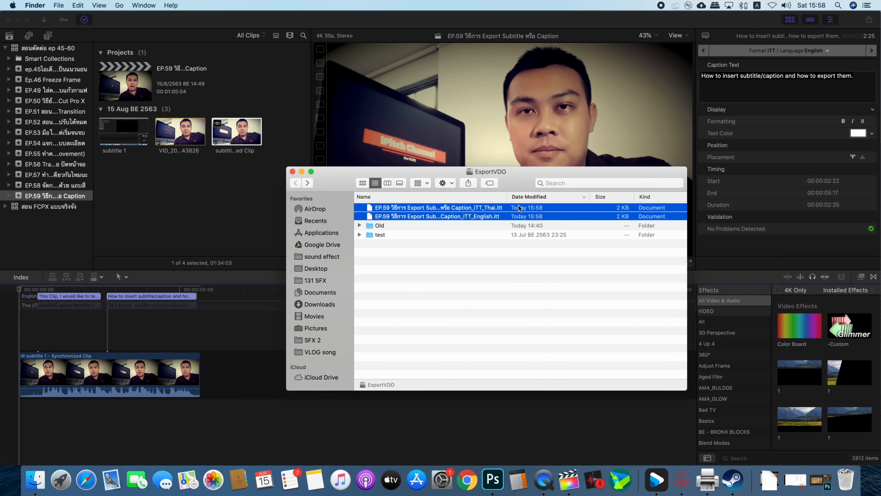
pyautogui.click(492, 208)
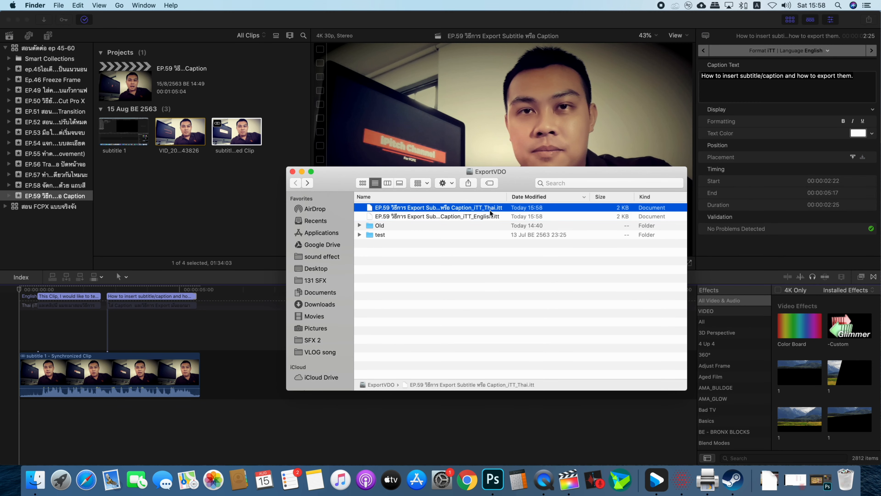
# Group the two exported .itt files into a new folder and move that folder to the Trash
pyautogui.click(487, 217)
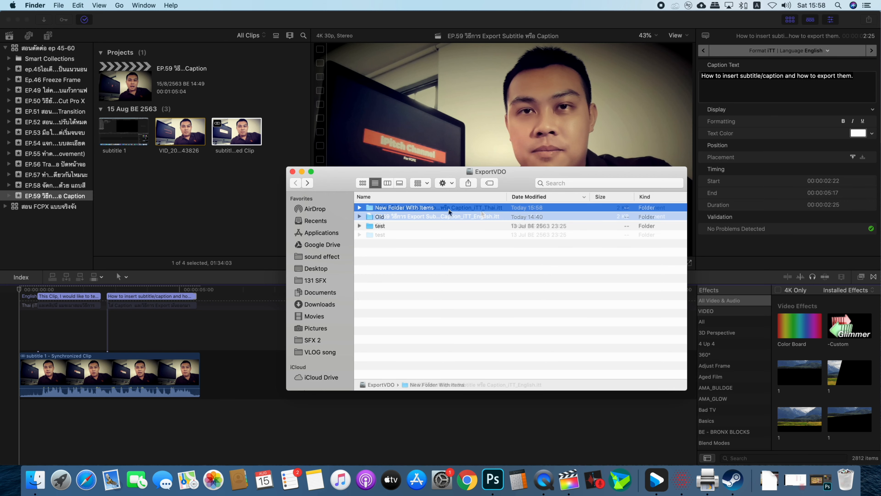
pyautogui.moveTo(449, 209); pyautogui.dragTo(852, 468)
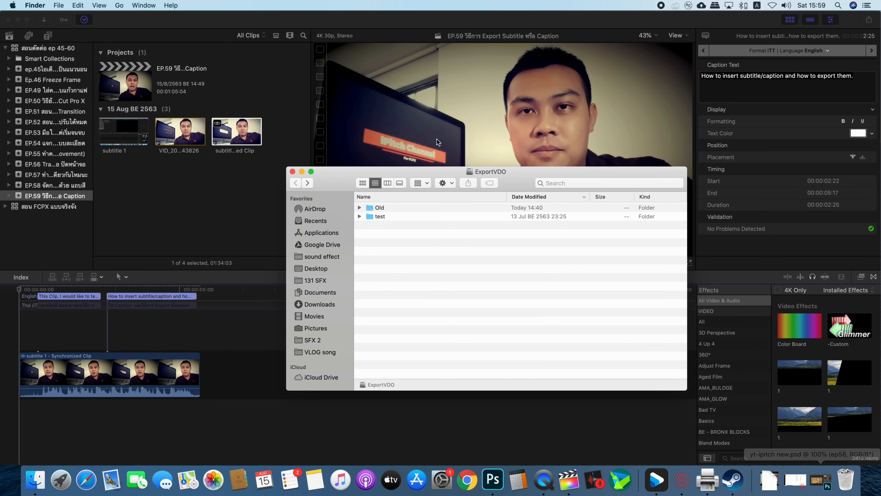
# Switch back to Final Cut Pro and open the Master File export for the project in the timeline
pyautogui.click(199, 214)
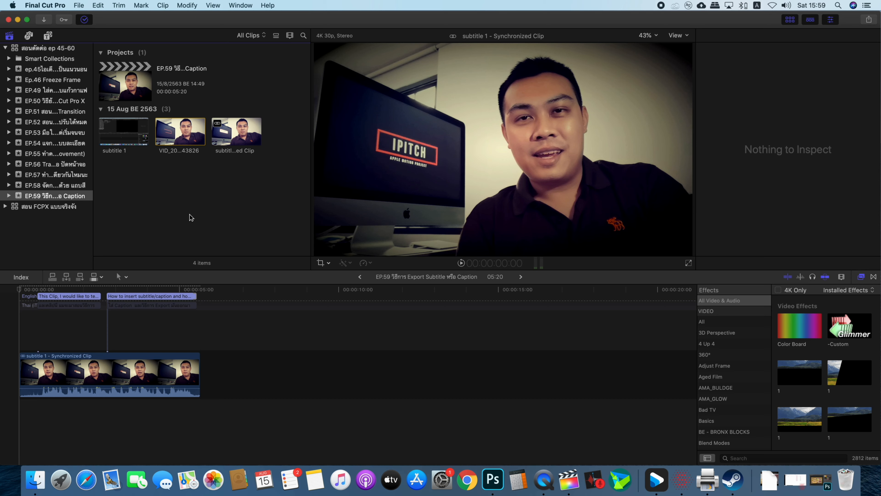
pyautogui.click(77, 6)
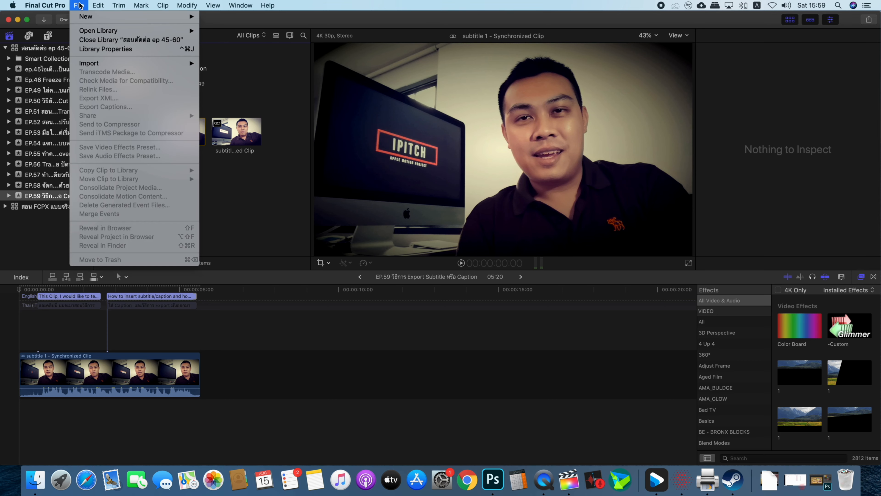
pyautogui.click(171, 191)
pyautogui.click(18, 290)
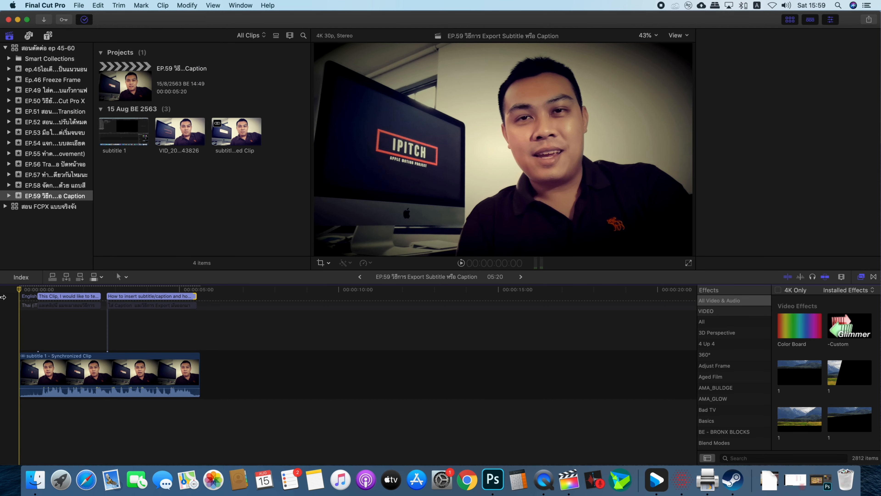
pyautogui.click(50, 375)
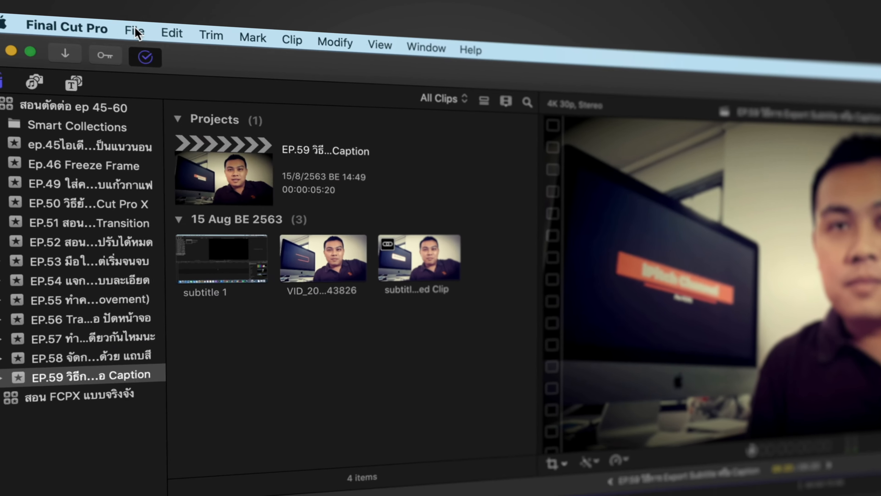
pyautogui.click(84, 9)
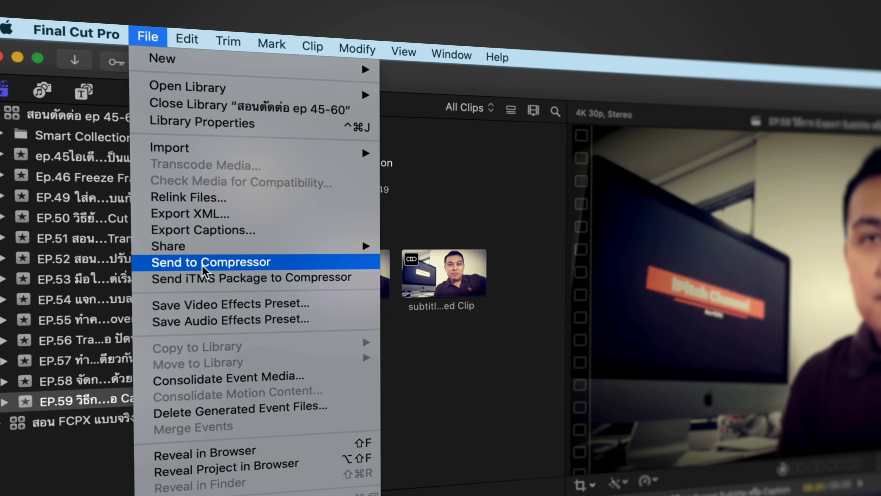
pyautogui.moveTo(248, 158)
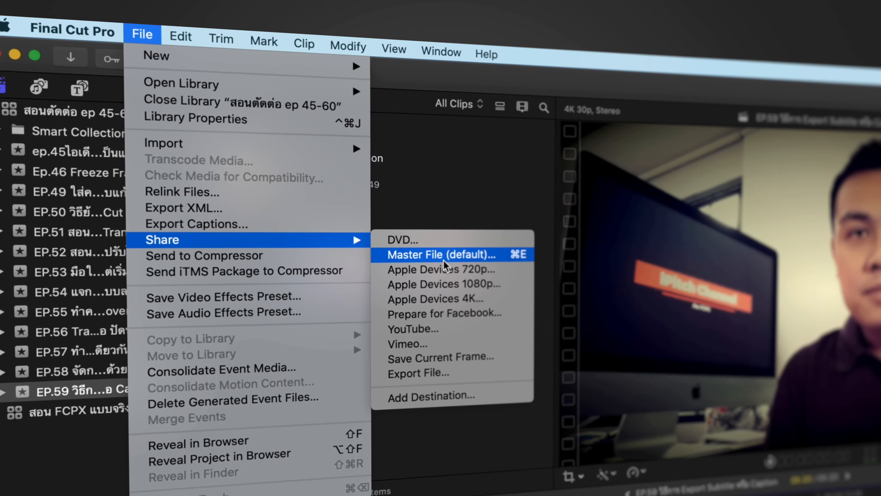
pyautogui.click(450, 264)
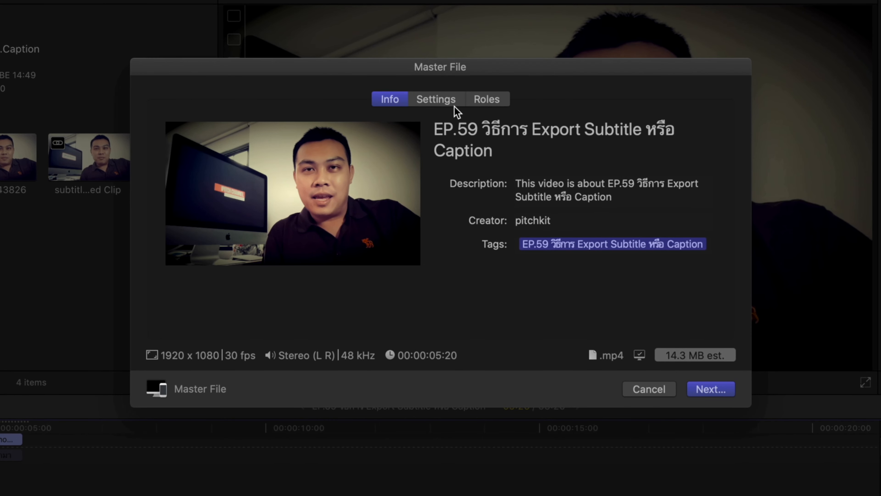
# Set the master file's resolution to 3840 x 2160 in the export settings
pyautogui.click(440, 104)
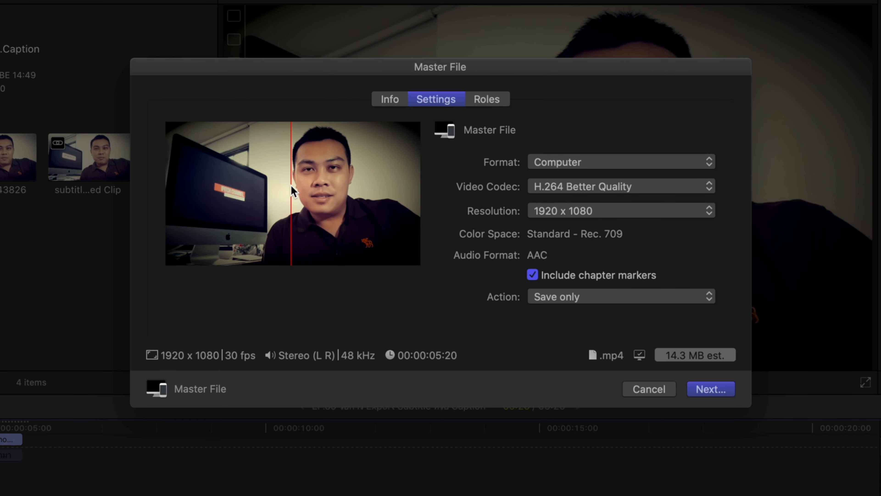
pyautogui.click(604, 210)
pyautogui.click(587, 225)
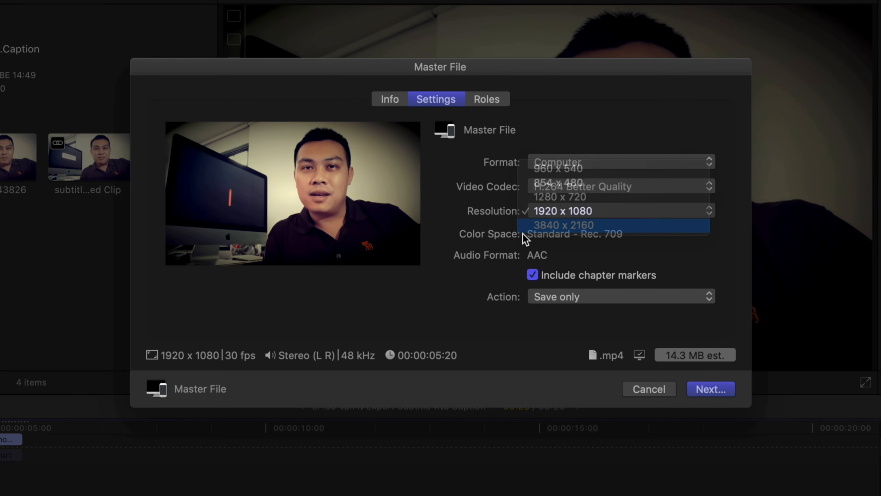
# Set the master file export to save each iTT language as a separate file, with Relative caption timing
pyautogui.click(493, 101)
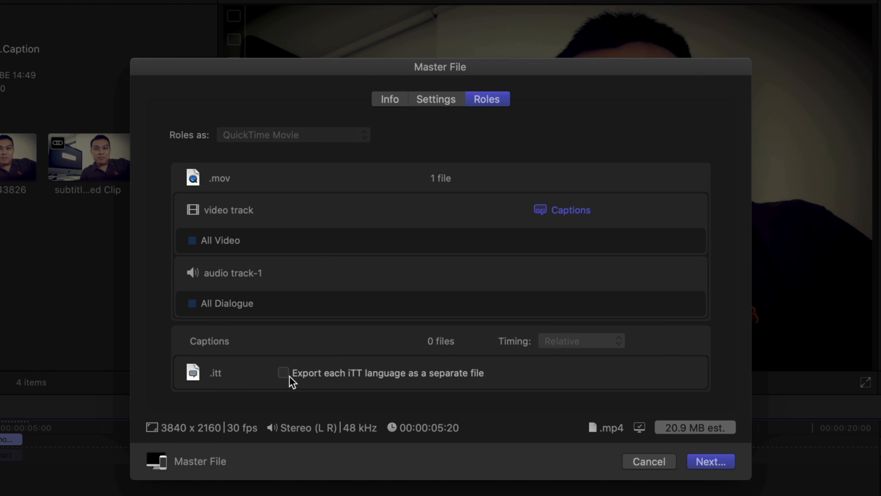
pyautogui.click(283, 373)
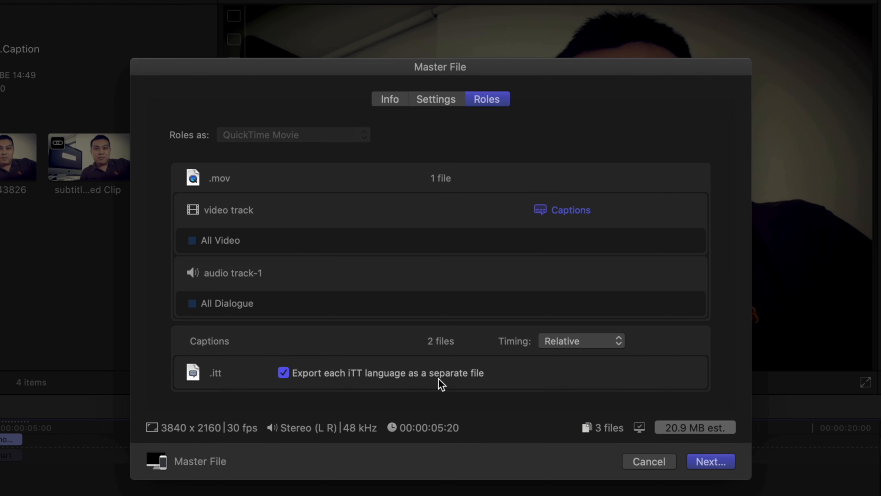
pyautogui.click(569, 342)
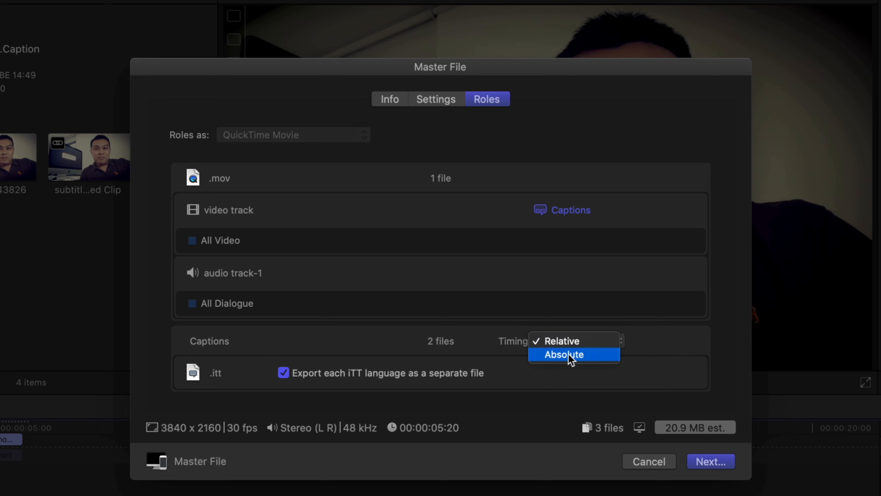
pyautogui.click(642, 348)
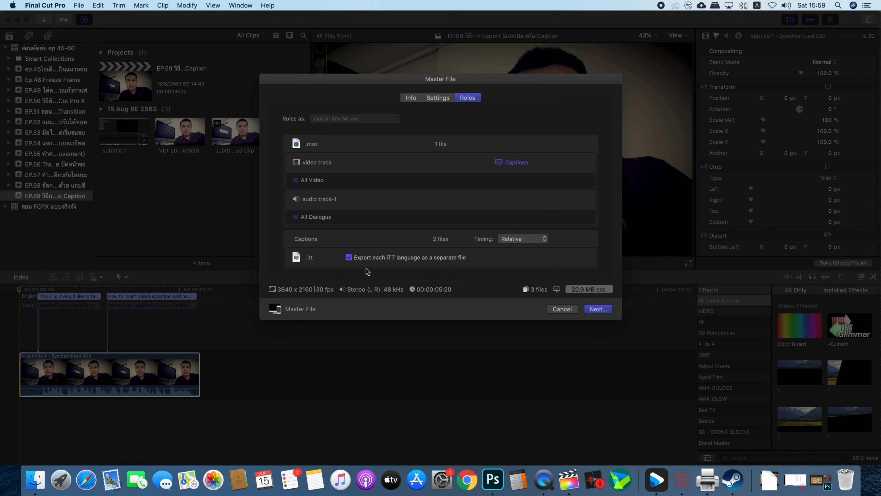
pyautogui.click(349, 257)
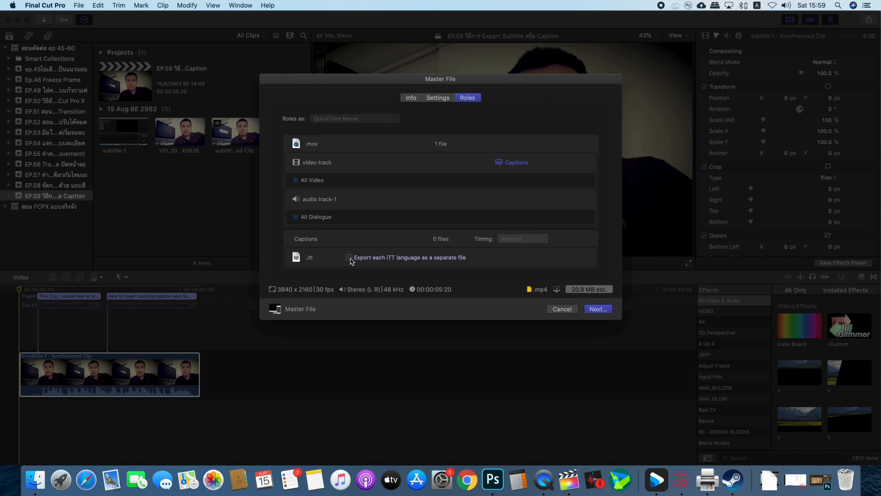
pyautogui.click(349, 258)
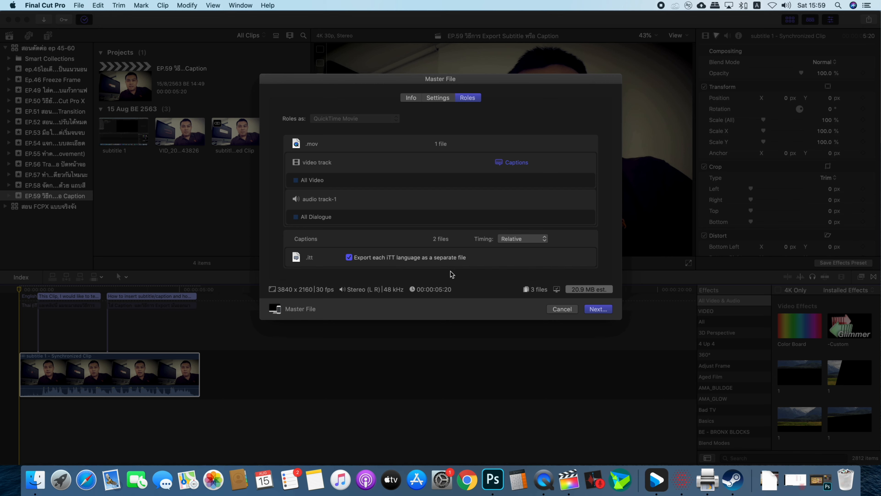
# Save the master file and its caption files to the ExportVDO folder and open the background tasks to follow the export
pyautogui.click(606, 312)
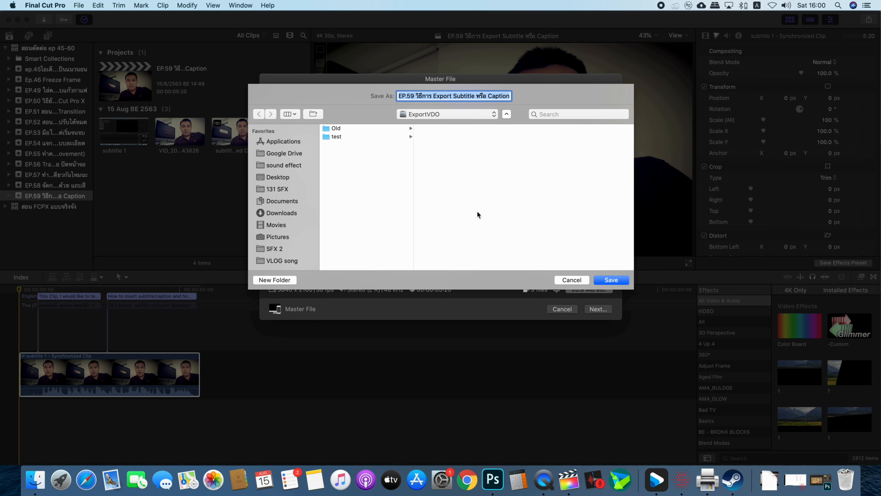
pyautogui.click(615, 282)
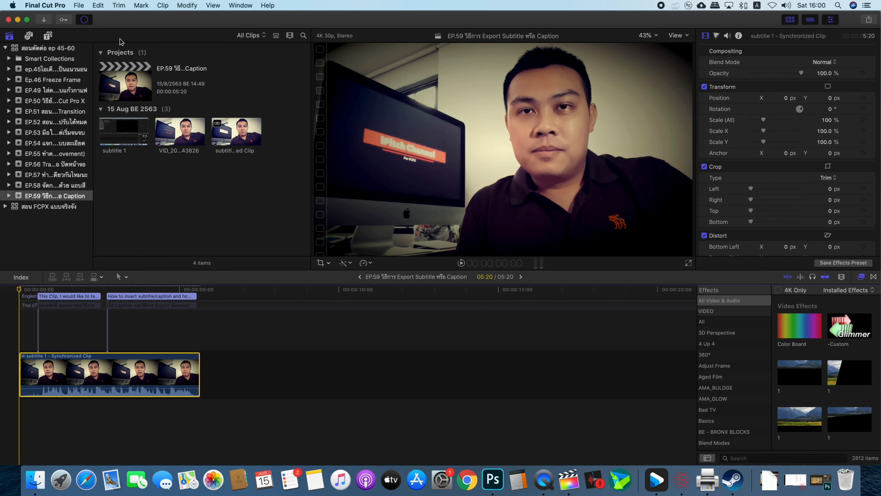
pyautogui.click(84, 19)
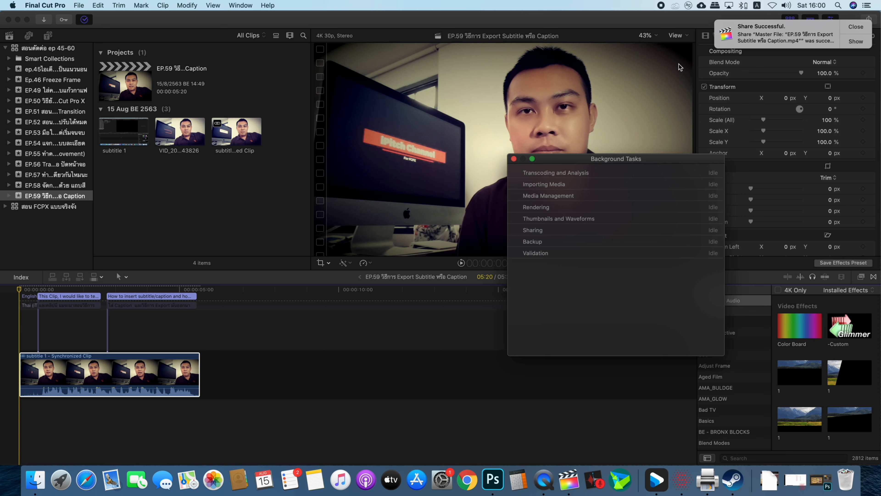
# Show the exported files in Finder and play the .mp4 video in a quick preview
pyautogui.click(855, 41)
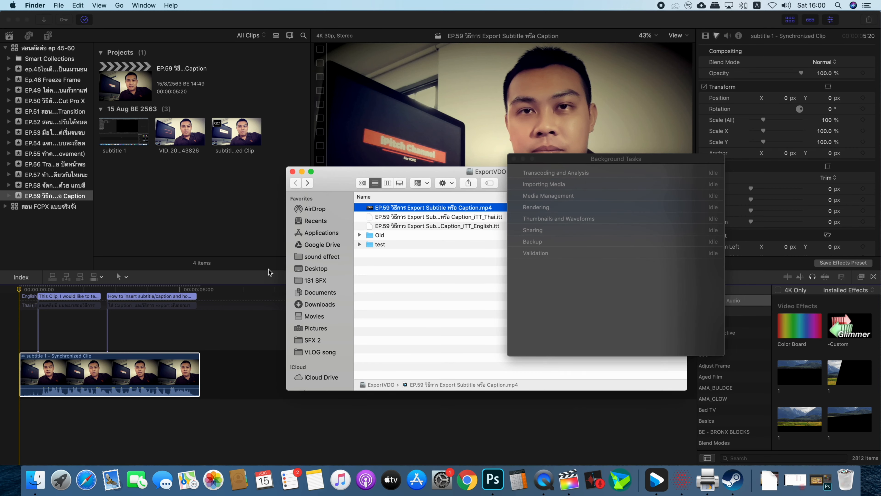
pyautogui.click(336, 178)
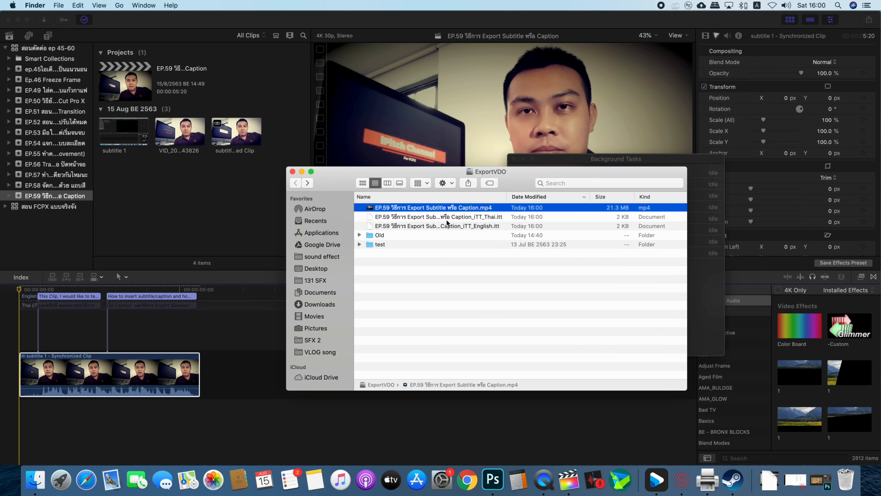
pyautogui.press('space')
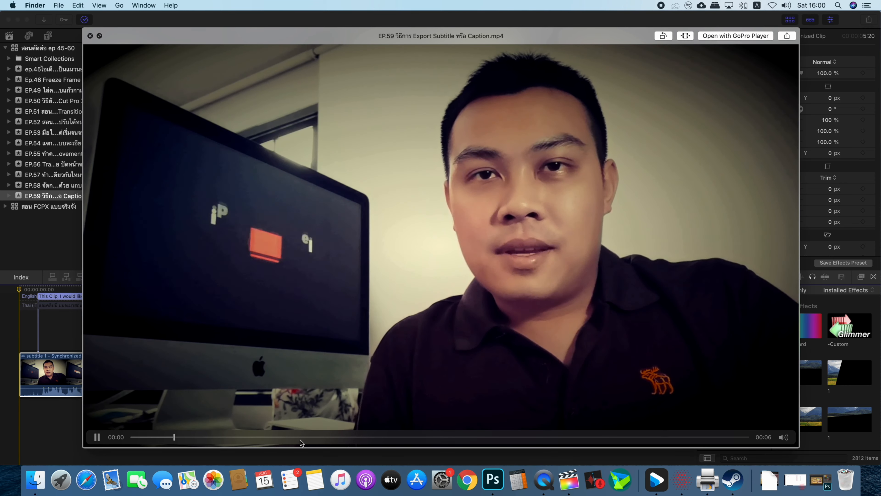
pyautogui.press('space')
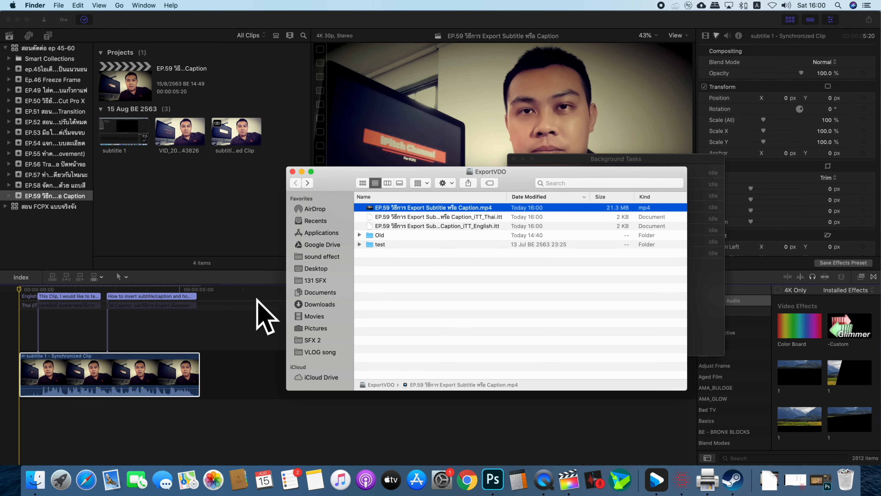
# Move the ExportVDO Finder window aside and select the Thai .itt file and the .mp4 to examine the exported set
pyautogui.moveTo(326, 176); pyautogui.dragTo(250, 191)
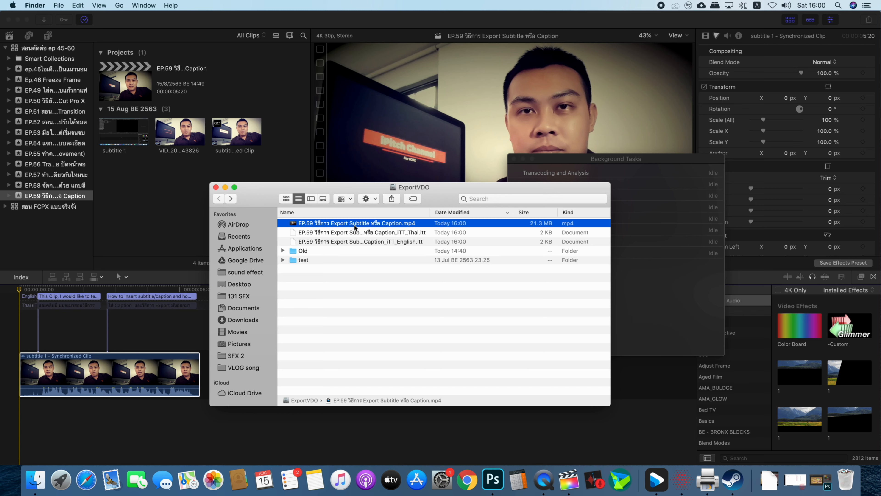
pyautogui.click(351, 235)
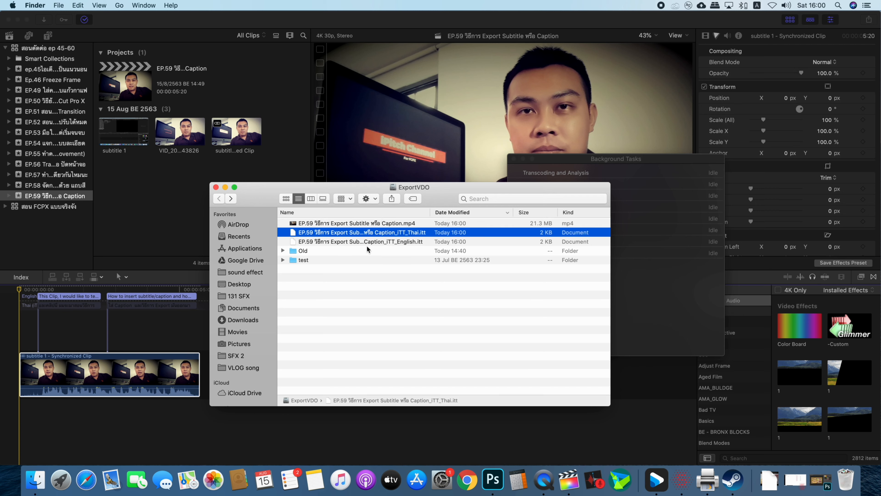
pyautogui.click(362, 224)
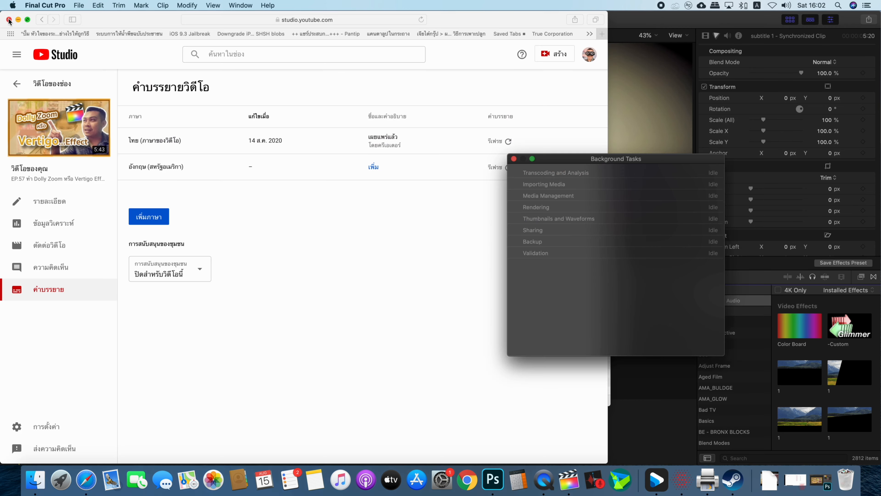
# Close the YouTube Studio window, the ExportVDO and Desktop Finder windows and the Background Tasks window, returning to the Final Cut Pro project
pyautogui.click(8, 19)
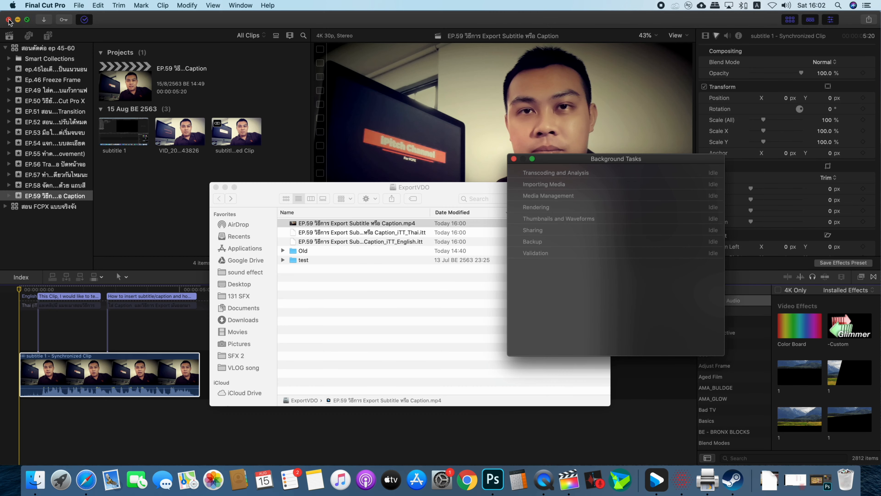
pyautogui.click(261, 191)
pyautogui.click(216, 188)
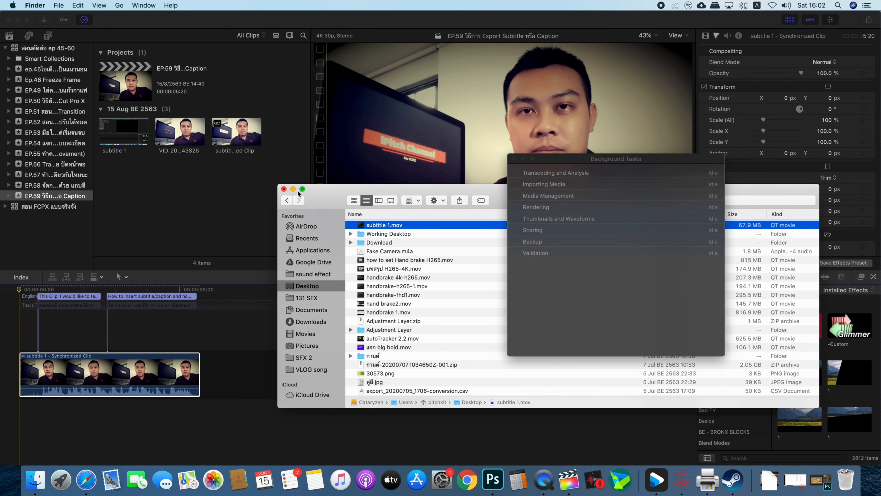
pyautogui.click(284, 189)
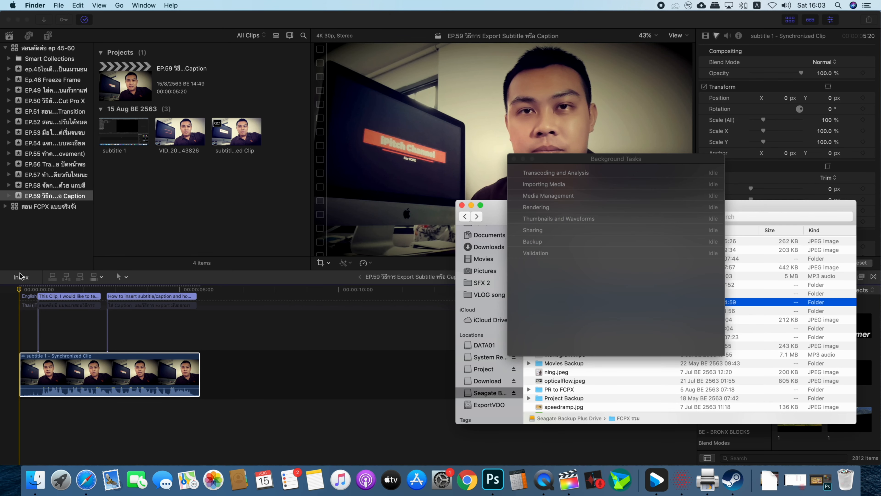
pyautogui.click(490, 207)
pyautogui.click(109, 228)
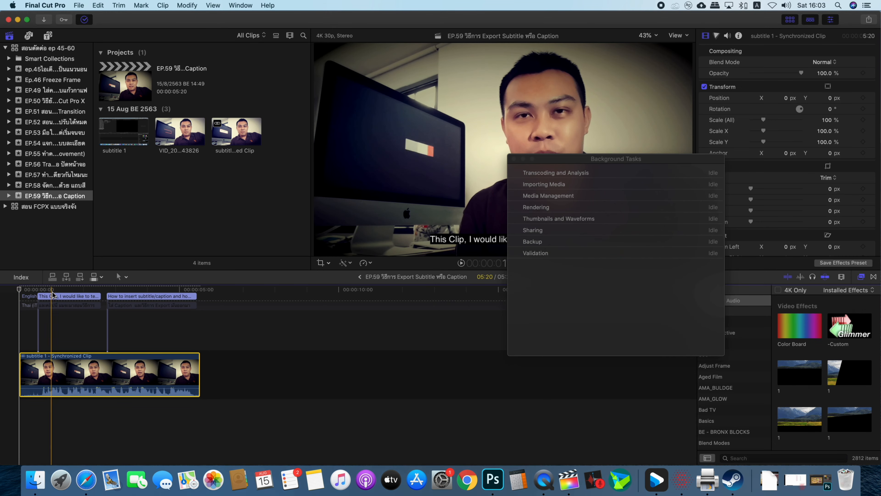
pyautogui.click(513, 159)
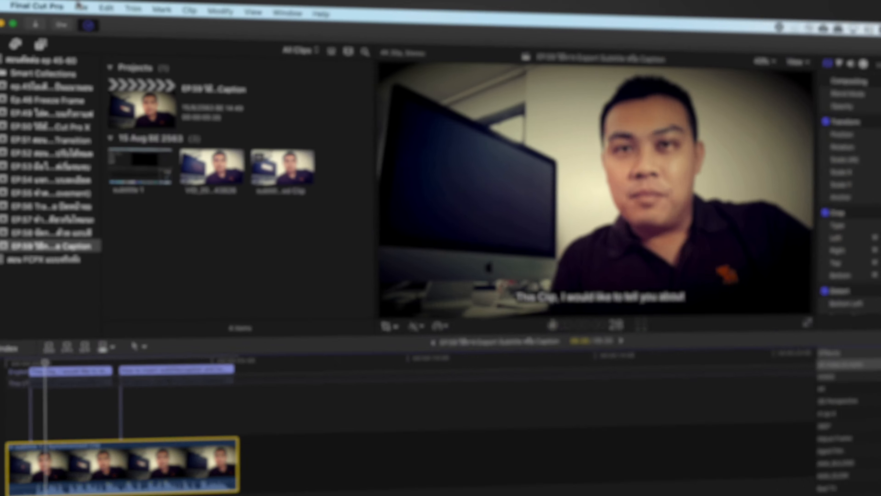
# Open a new Master File export for the project and set its resolution to 3840 x 2160
pyautogui.click(79, 5)
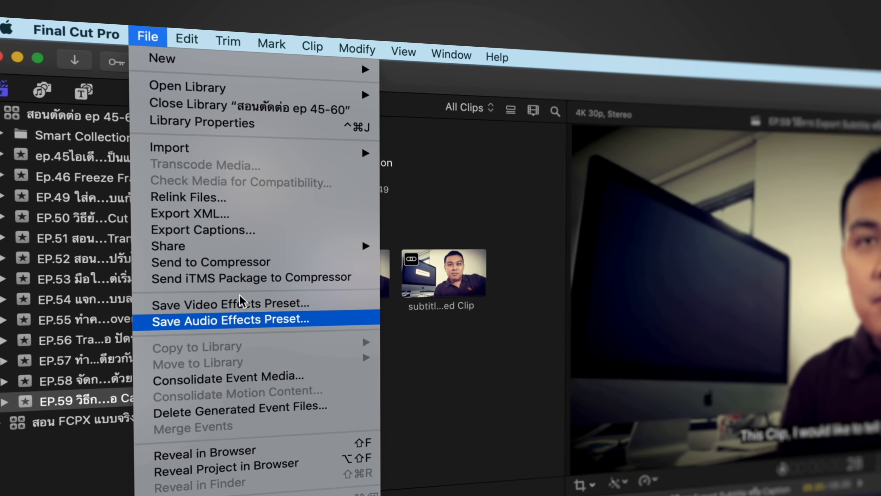
pyautogui.moveTo(259, 244)
pyautogui.click(462, 263)
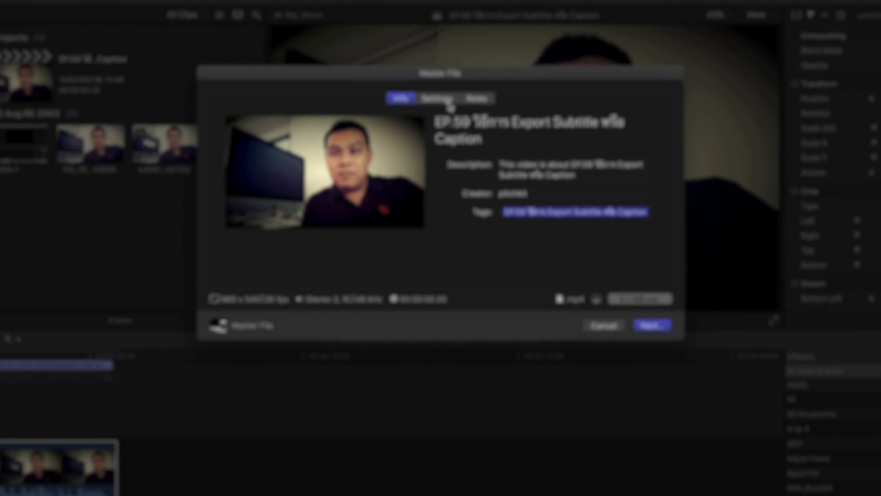
pyautogui.click(446, 98)
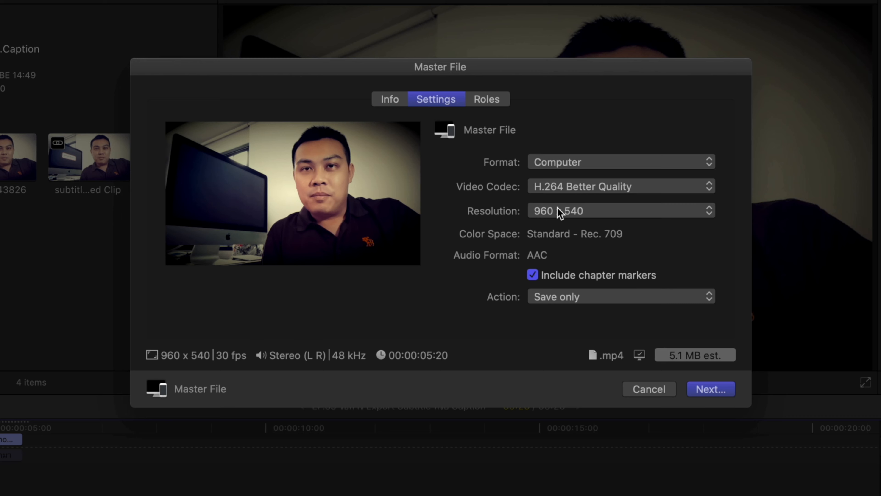
pyautogui.click(560, 213)
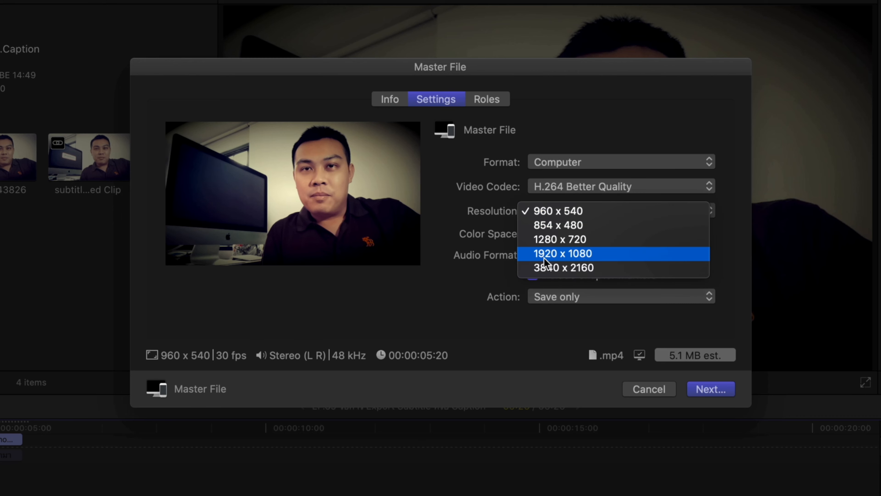
pyautogui.click(570, 268)
# Set the video track's captions to burn in English (iTT) in the export roles
pyautogui.click(490, 99)
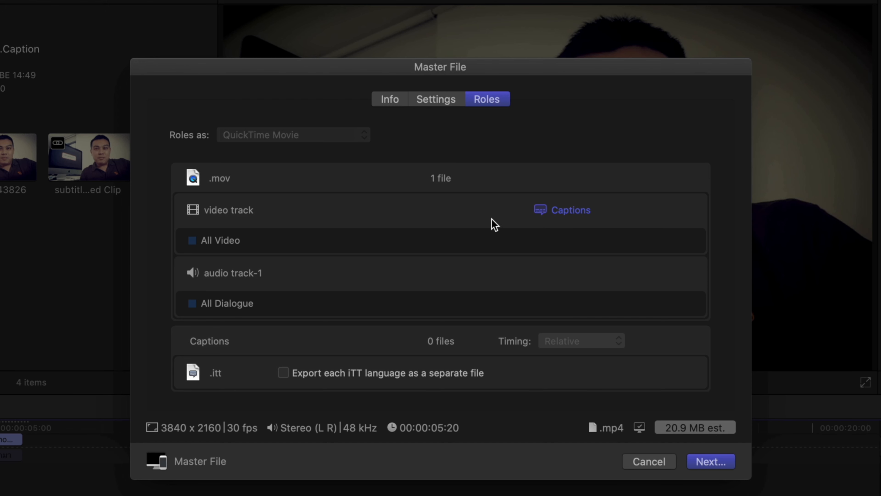
pyautogui.click(572, 212)
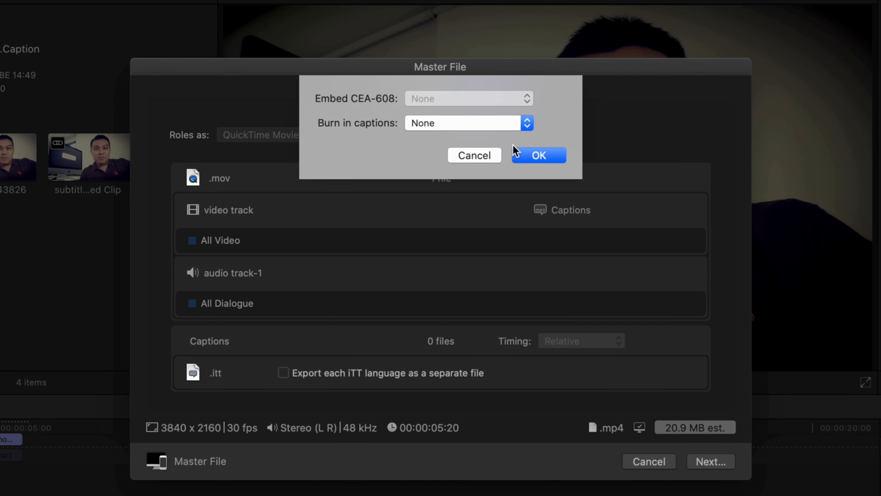
pyautogui.click(526, 123)
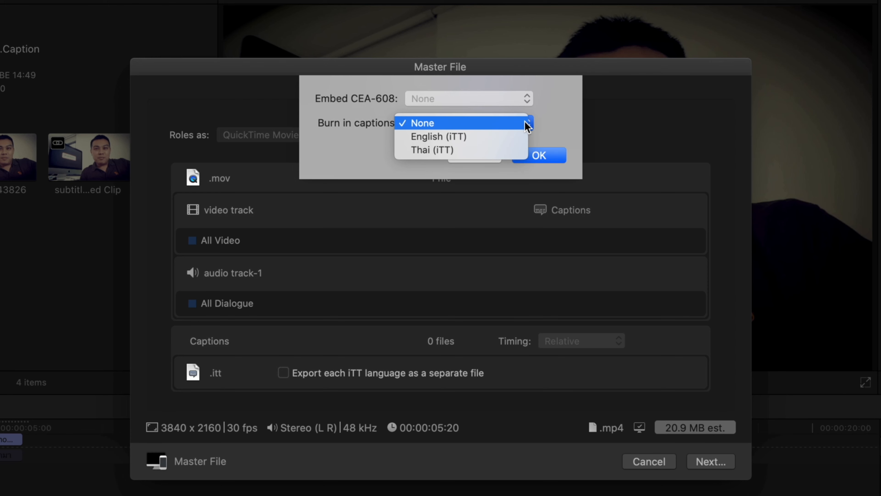
pyautogui.click(483, 136)
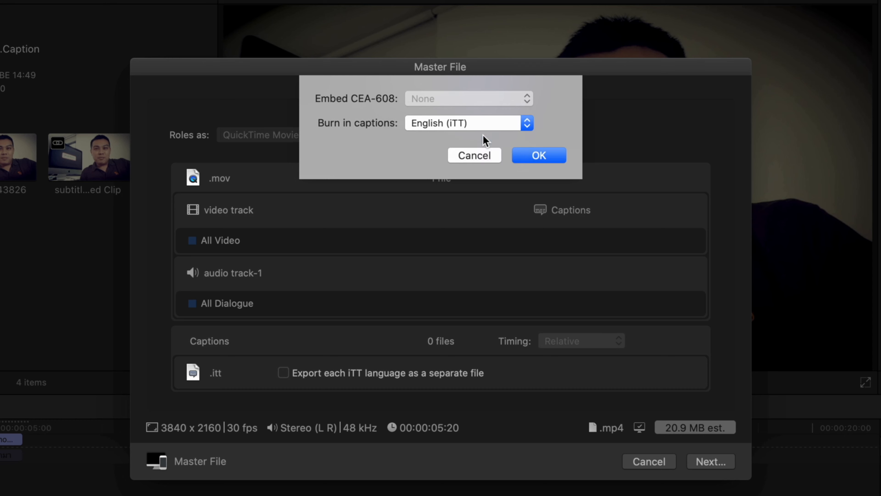
pyautogui.click(537, 156)
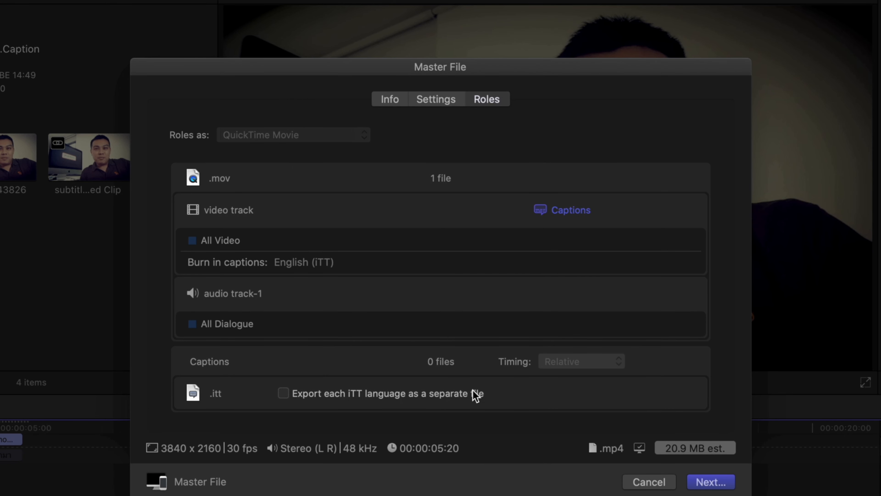
pyautogui.scroll(-1, 605, 255)
pyautogui.scroll(1, 611, 271)
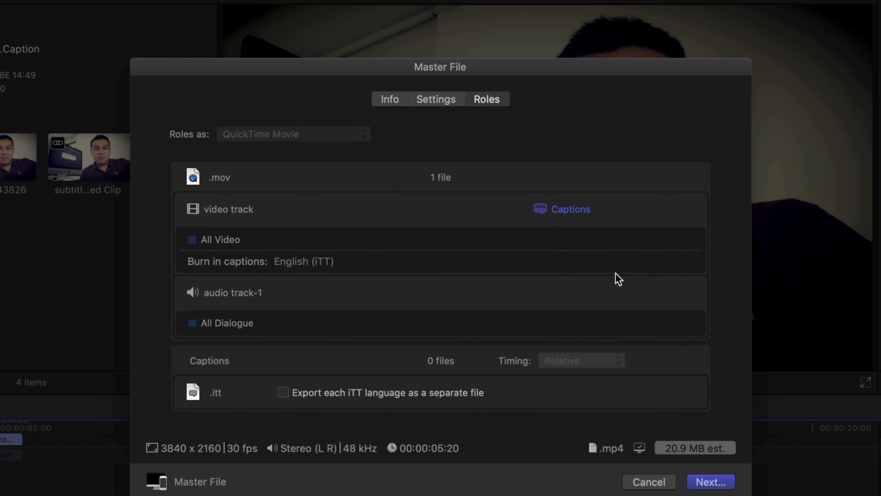